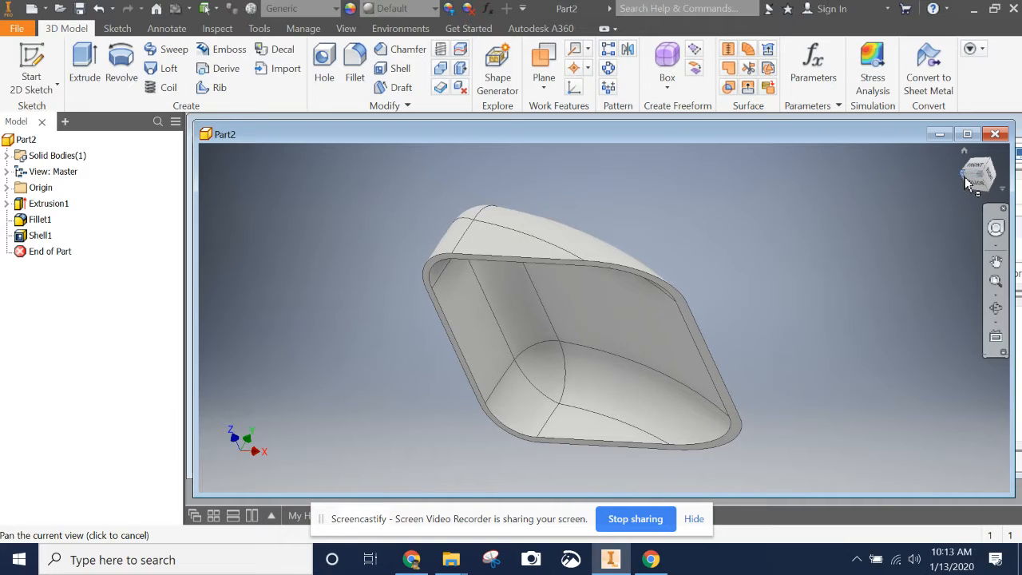
Switch to Chrome and read the course instruction for creating the enclosure's interior wall with an offset work plane and Shell
{"action": "left_click", "coordinate": [965, 150]}
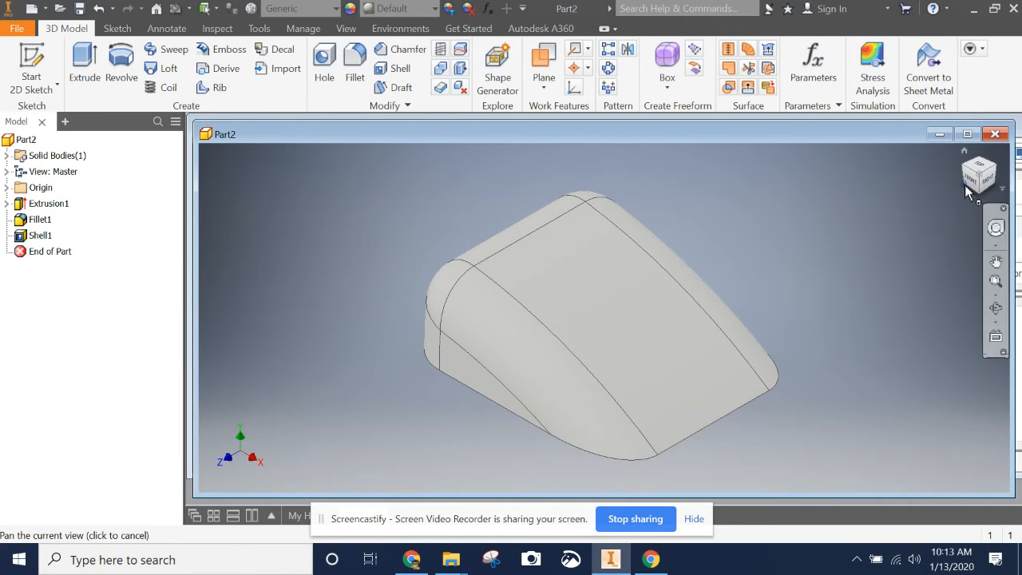
{"action": "mouse_move", "coordinate": [968, 188]}
{"action": "left_mouse_down"}
{"action": "mouse_move", "coordinate": [1003, 170]}
{"action": "mouse_move", "coordinate": [1010, 485]}
{"action": "mouse_move", "coordinate": [993, 452]}
{"action": "left_mouse_up"}
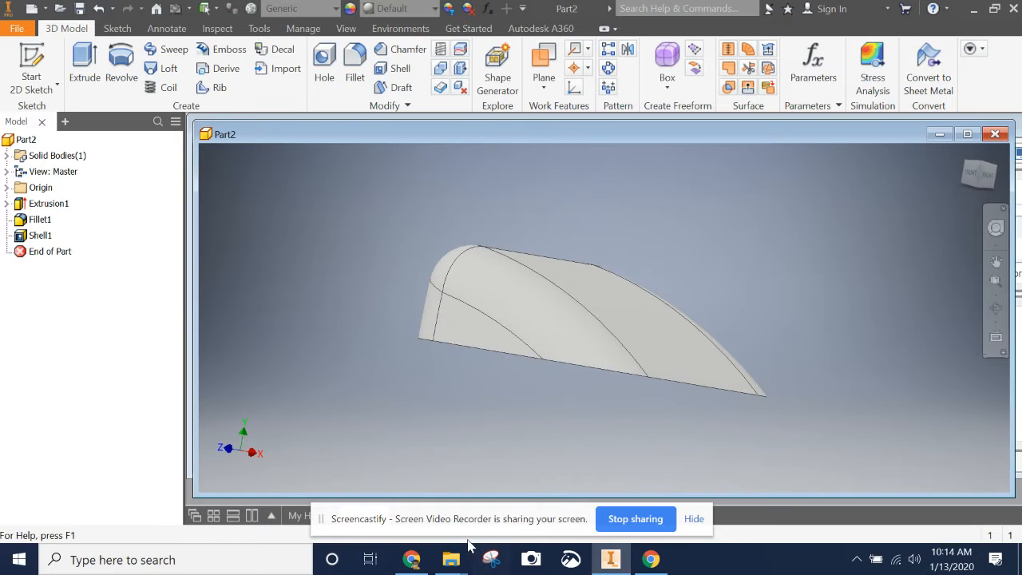
{"action": "left_click", "coordinate": [411, 559]}
{"action": "scroll", "coordinate": [537, 296], "scroll_direction": "down", "scroll_amount": 5}
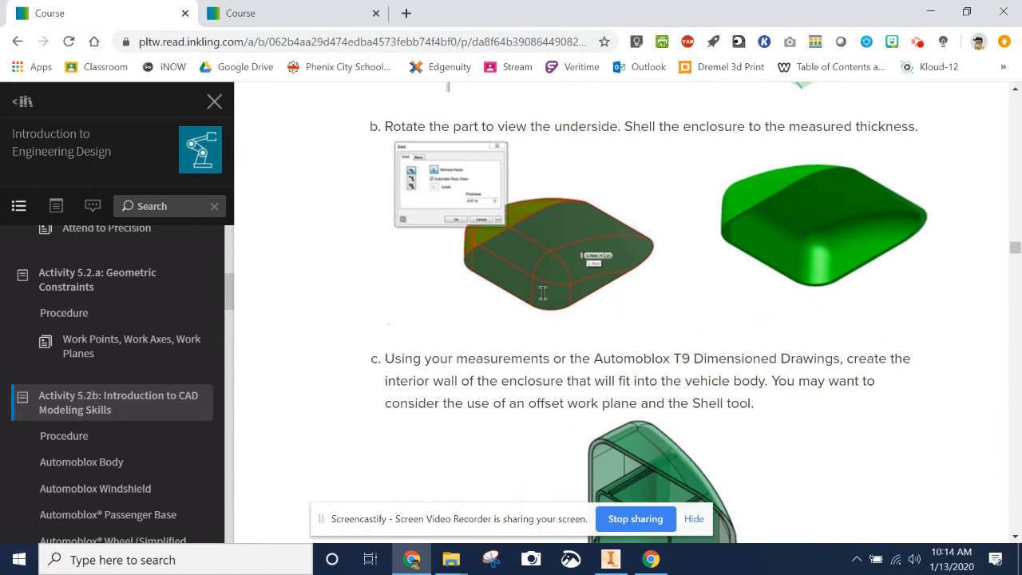
{"action": "scroll", "coordinate": [541, 293], "scroll_direction": "down", "scroll_amount": 2}
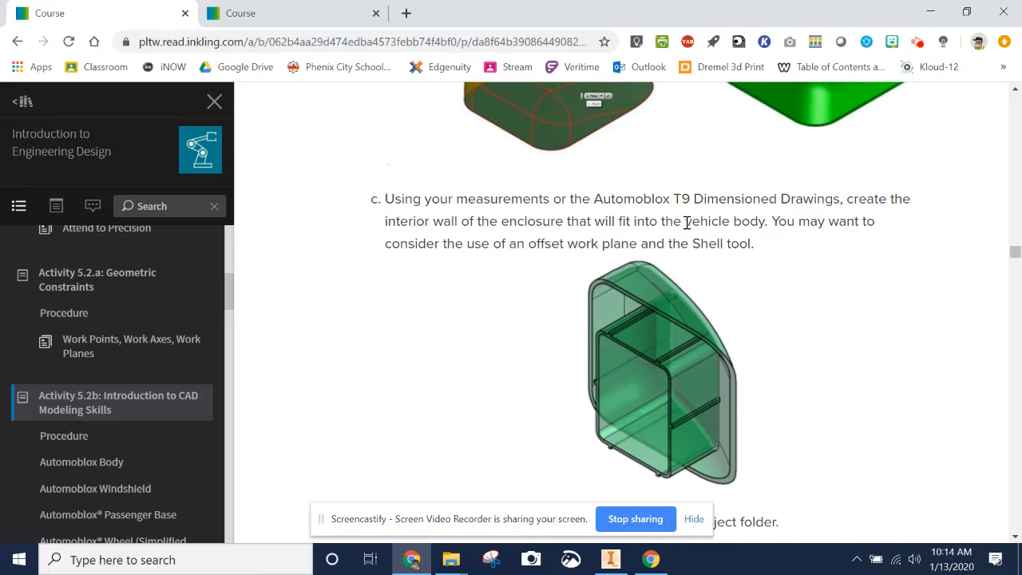
{"action": "scroll", "coordinate": [686, 223], "scroll_direction": "down", "scroll_amount": 4}
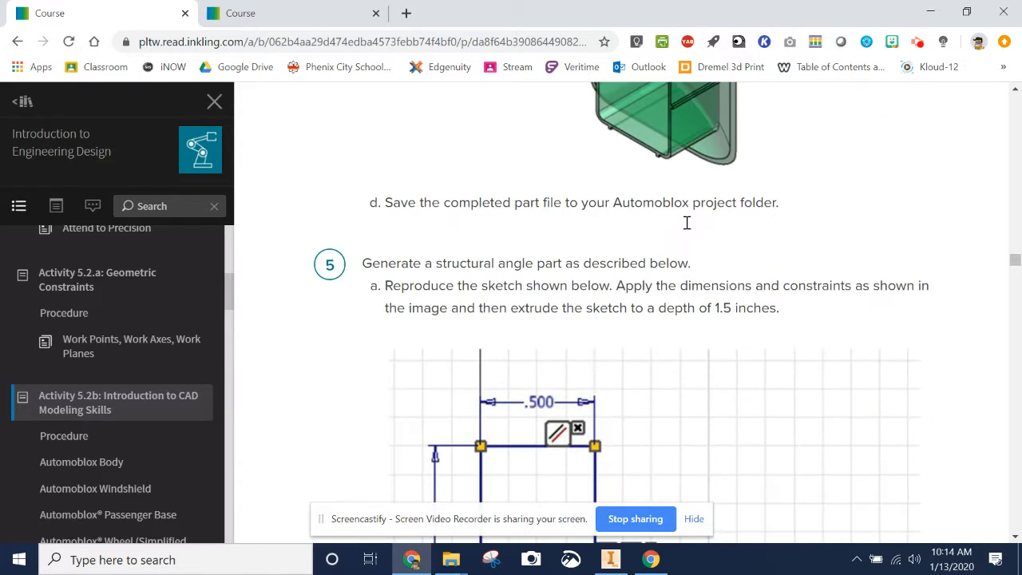
{"action": "scroll", "coordinate": [677, 258], "scroll_direction": "down", "scroll_amount": 2}
{"action": "scroll", "coordinate": [677, 258], "scroll_direction": "up", "scroll_amount": 6}
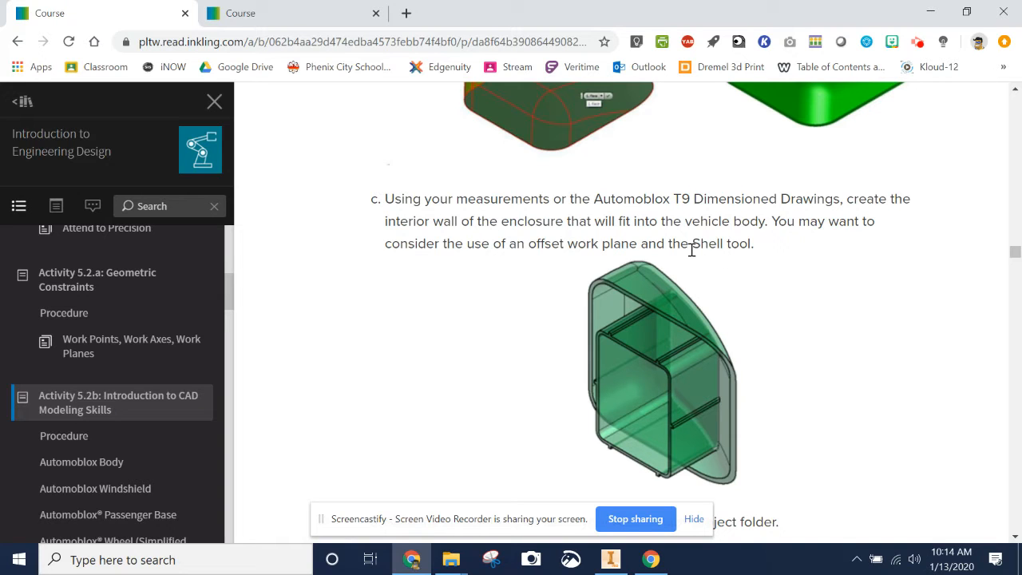
{"action": "left_click", "coordinate": [611, 560]}
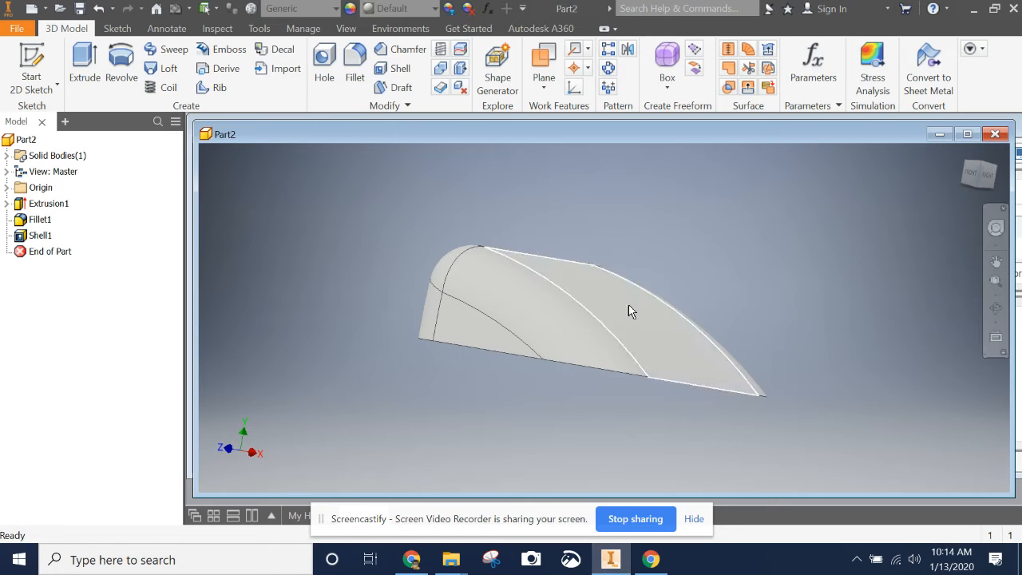
{"action": "left_click", "coordinate": [979, 183]}
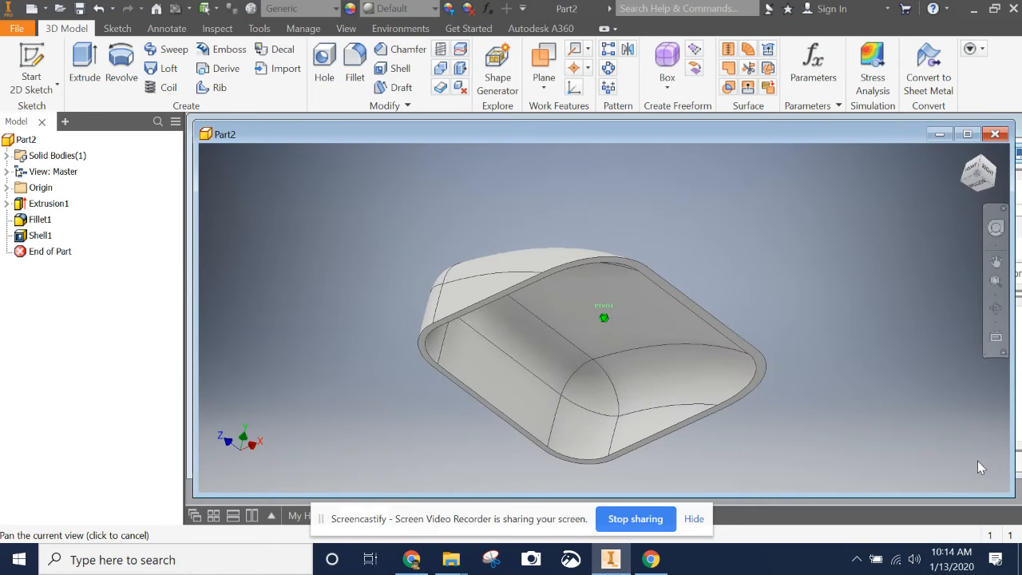
{"action": "right_click", "coordinate": [40, 187]}
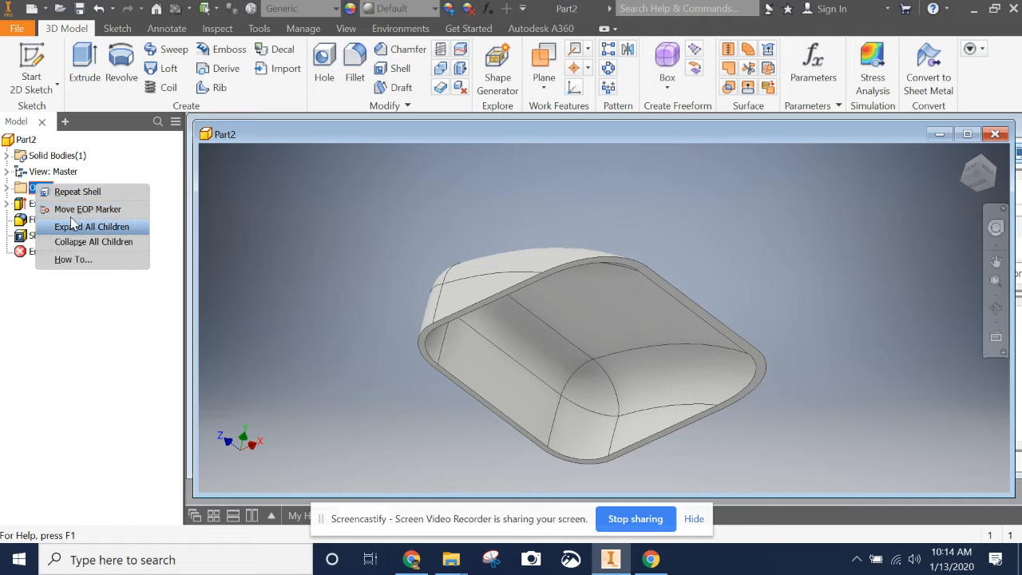
{"action": "left_click", "coordinate": [10, 189]}
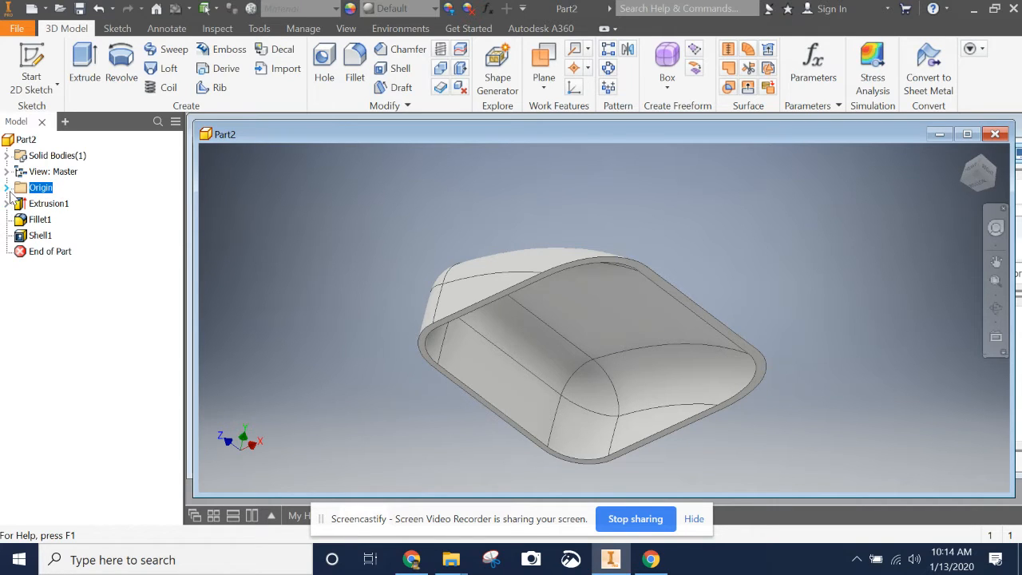
{"action": "left_click", "coordinate": [7, 189]}
{"action": "right_click", "coordinate": [63, 205]}
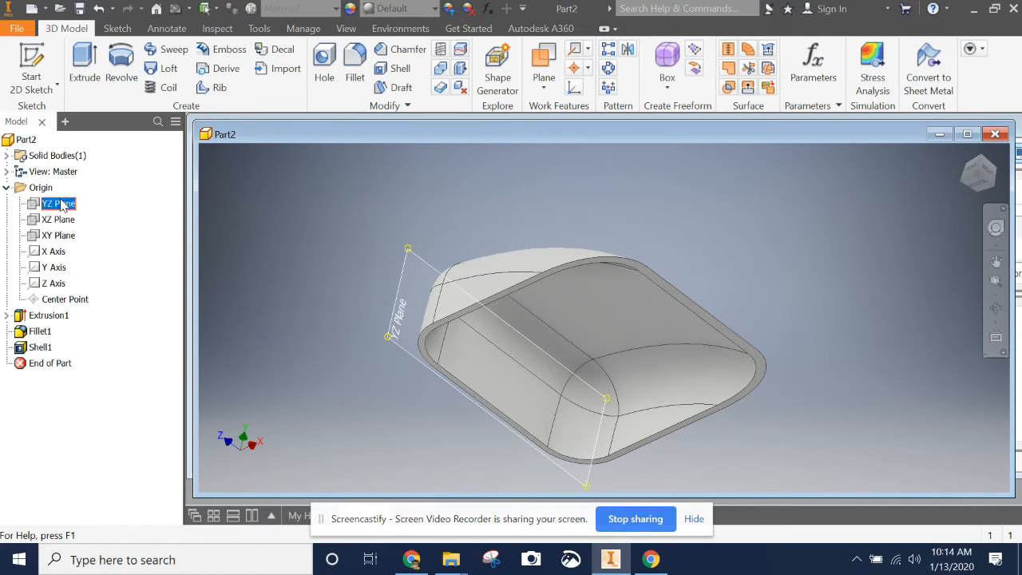
{"action": "left_click", "coordinate": [95, 288]}
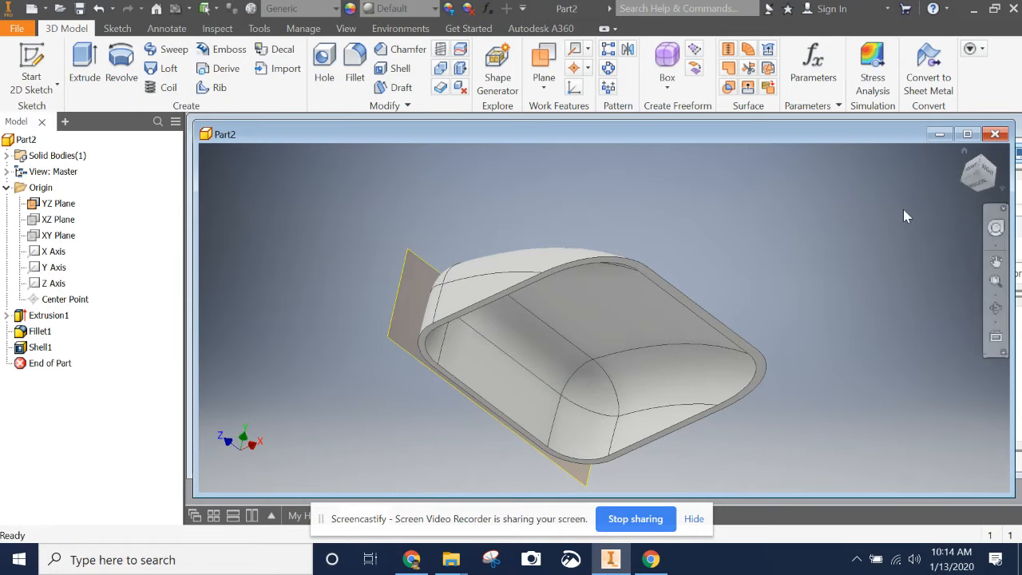
{"action": "left_click", "coordinate": [996, 261]}
{"action": "left_click_drag", "start_coordinate": [981, 185], "coordinate": [787, 170]}
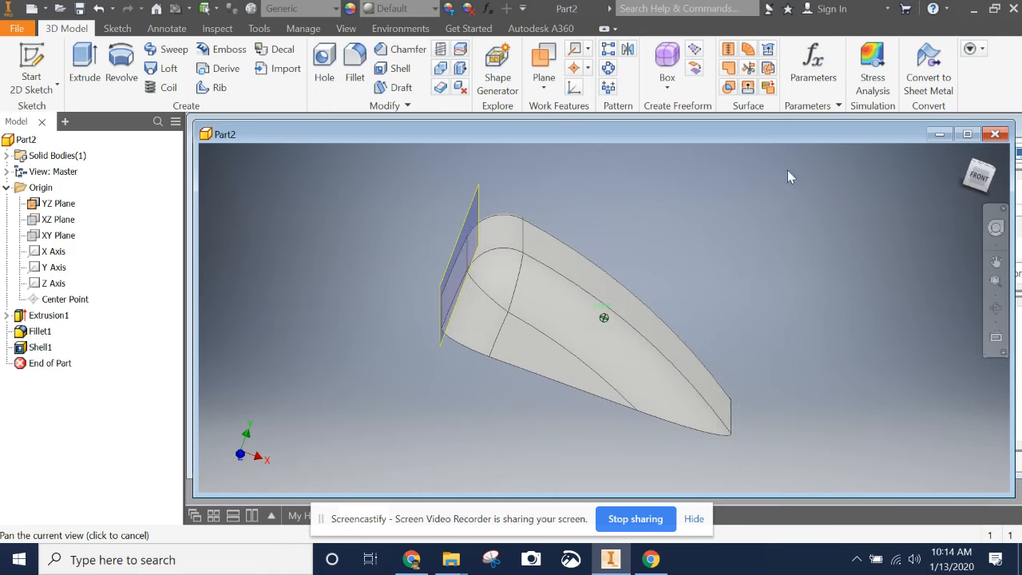
{"action": "right_click", "coordinate": [53, 205]}
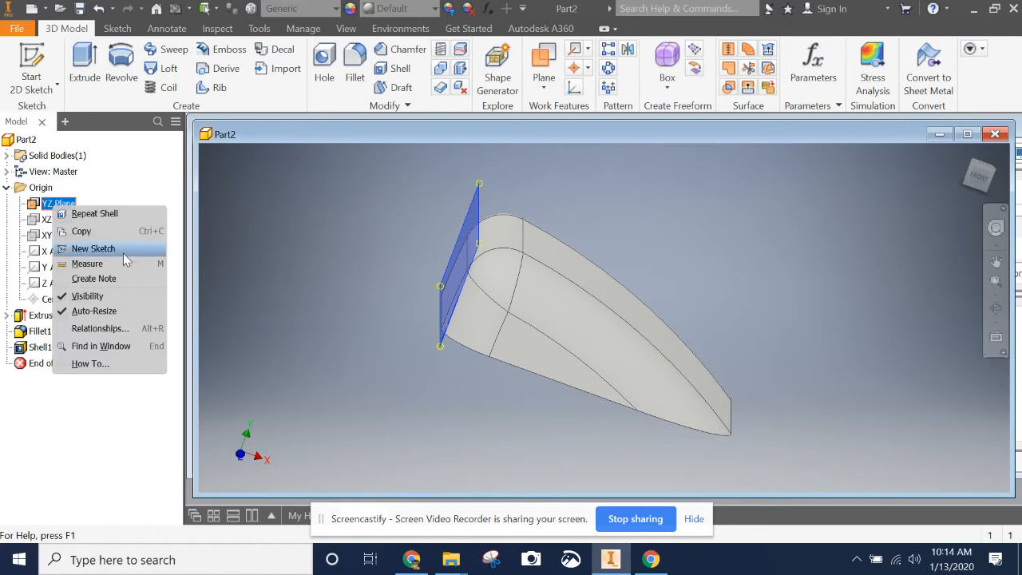
{"action": "left_click", "coordinate": [87, 296]}
Create a work plane offset .670 in outward from the enclosure's open rim face, taking the distance from the windshield drawing in Chrome
{"action": "mouse_move", "coordinate": [980, 176]}
{"action": "left_mouse_down"}
{"action": "mouse_move", "coordinate": [981, 445]}
{"action": "mouse_move", "coordinate": [981, 429]}
{"action": "mouse_move", "coordinate": [922, 418]}
{"action": "left_mouse_up"}
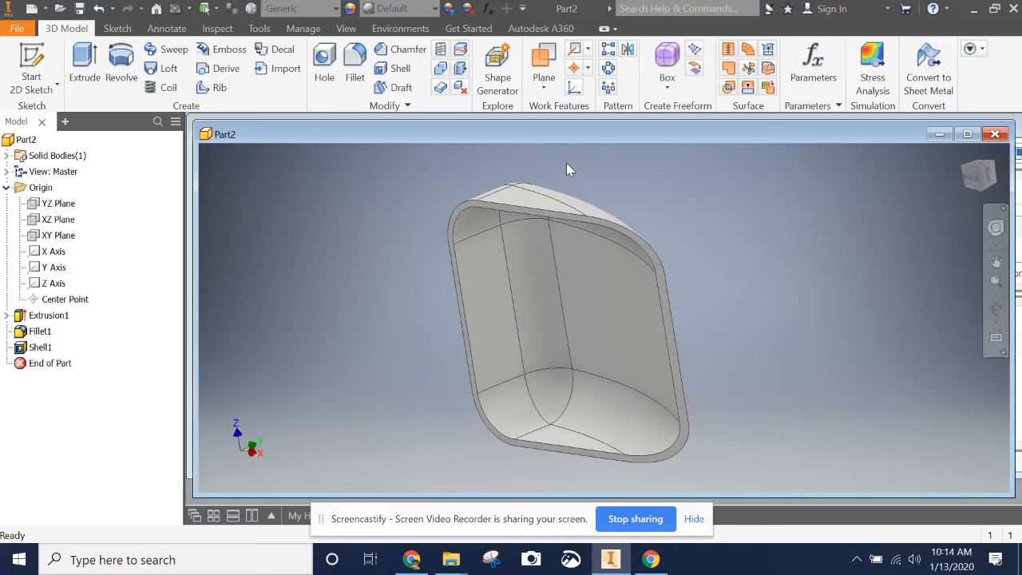
{"action": "left_click", "coordinate": [544, 79]}
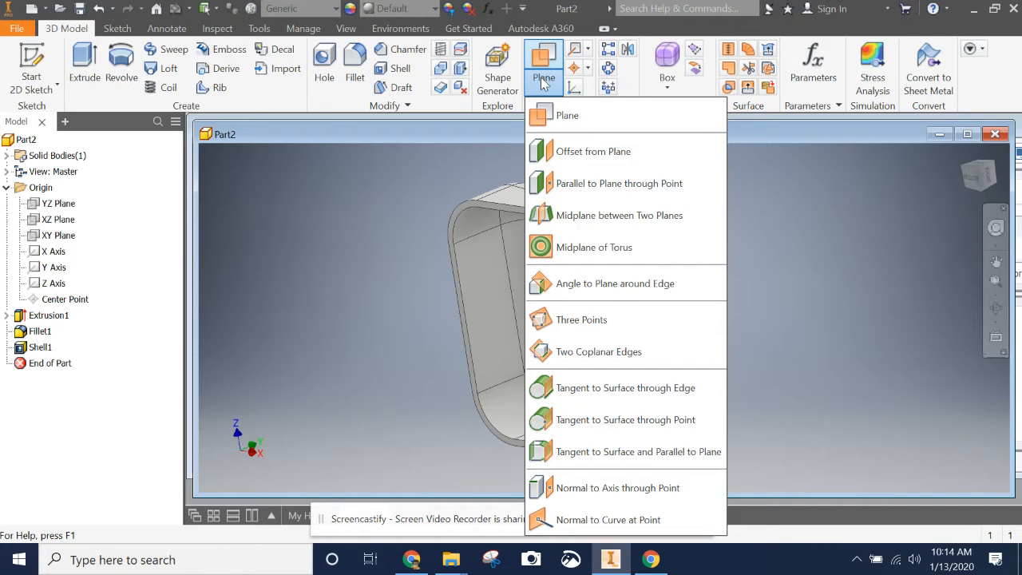
{"action": "left_click", "coordinate": [563, 151]}
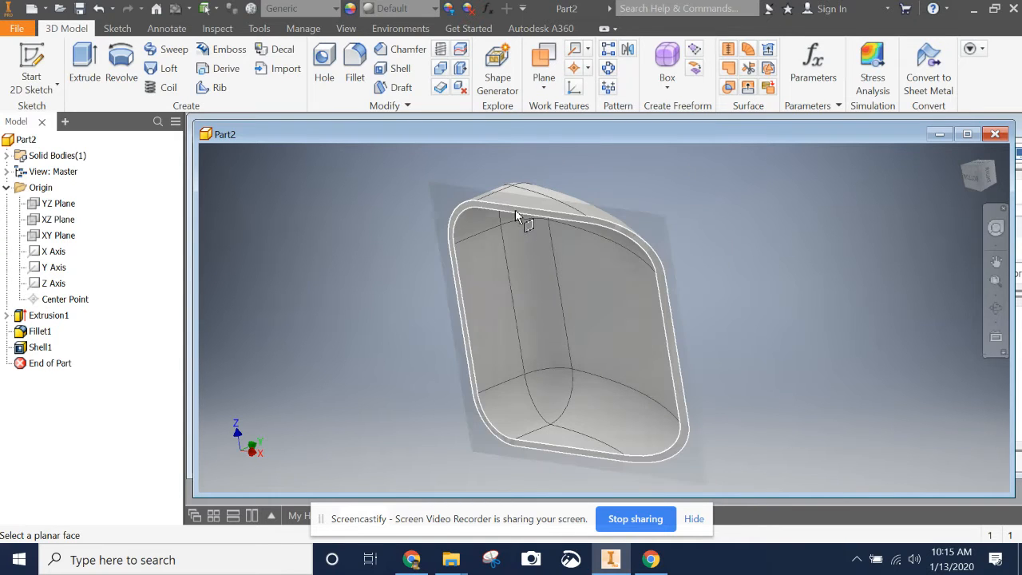
{"action": "left_click_drag", "start_coordinate": [984, 173], "coordinate": [979, 193]}
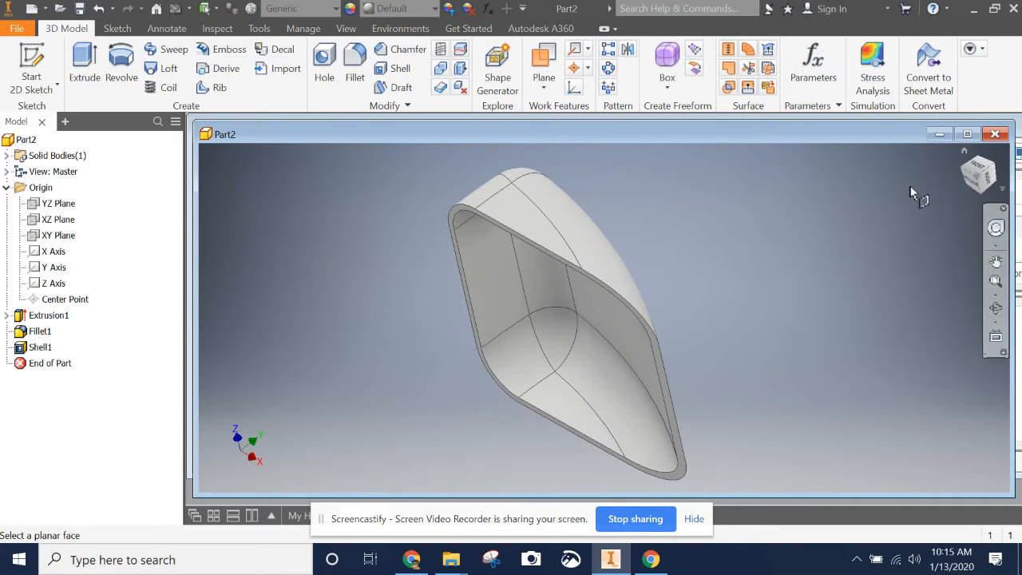
{"action": "left_click", "coordinate": [523, 241]}
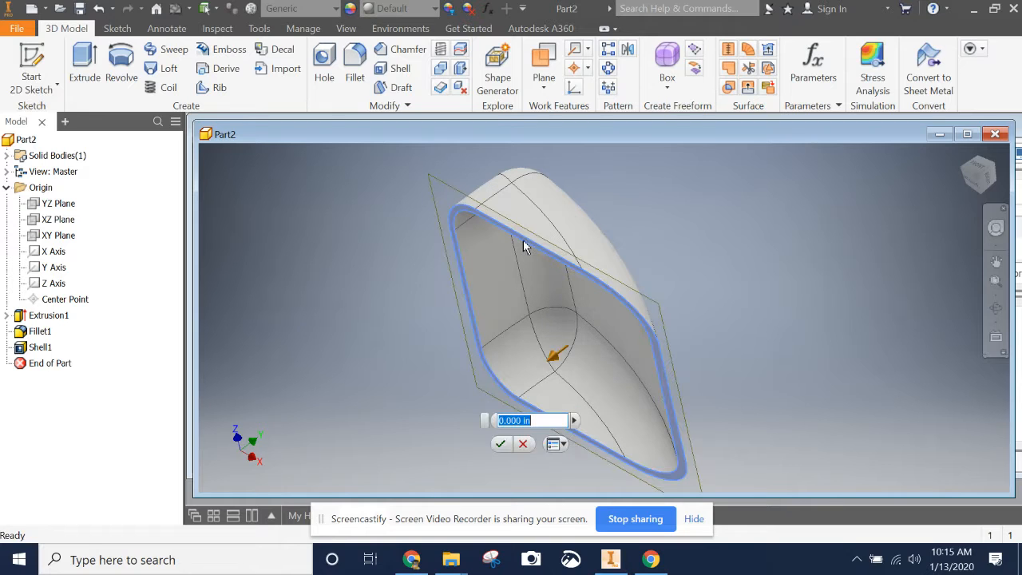
{"action": "left_click_drag", "start_coordinate": [965, 172], "coordinate": [959, 210]}
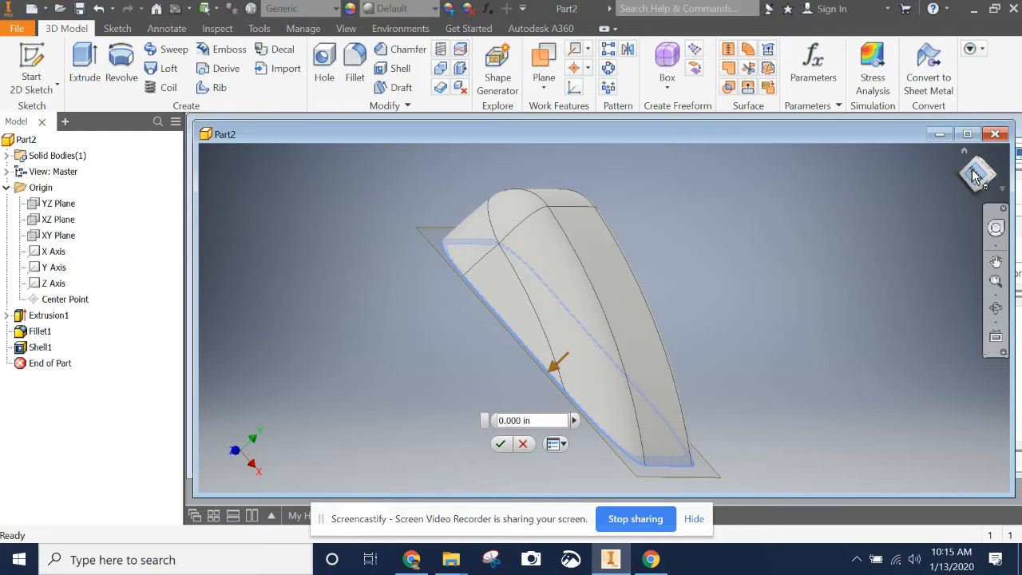
{"action": "left_click", "coordinate": [411, 559]}
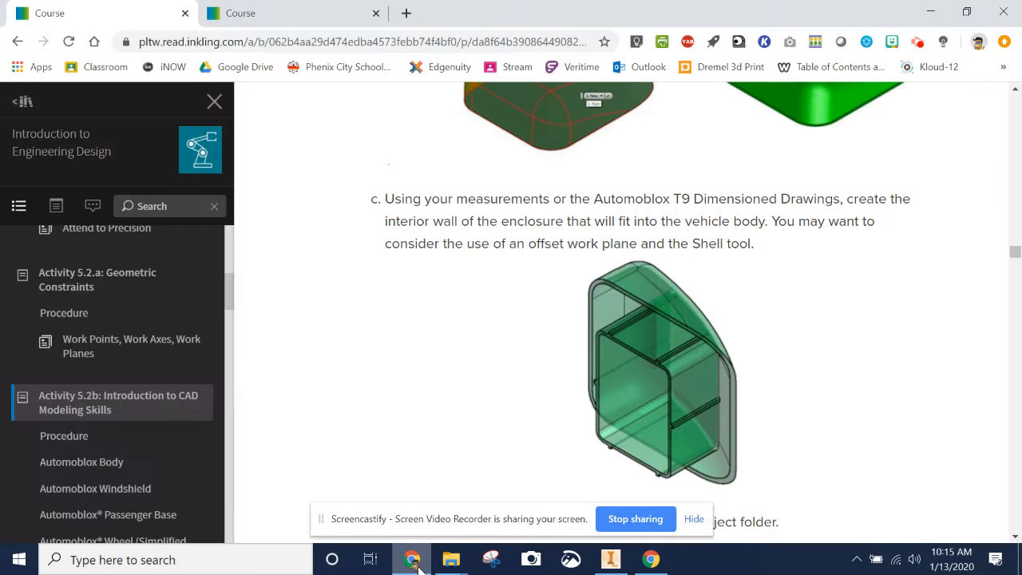
{"action": "left_click", "coordinate": [275, 11]}
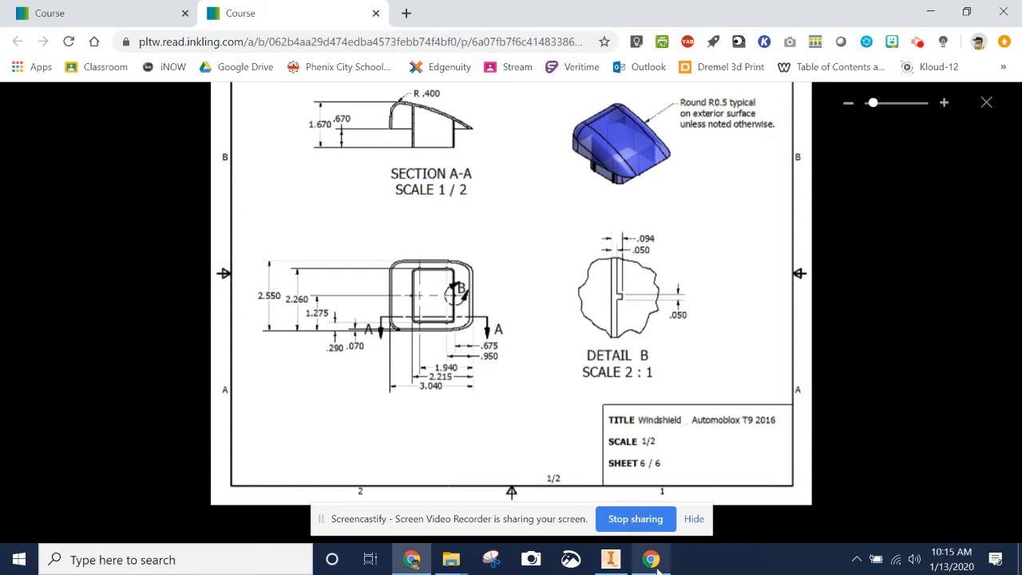
{"action": "left_click", "coordinate": [611, 559]}
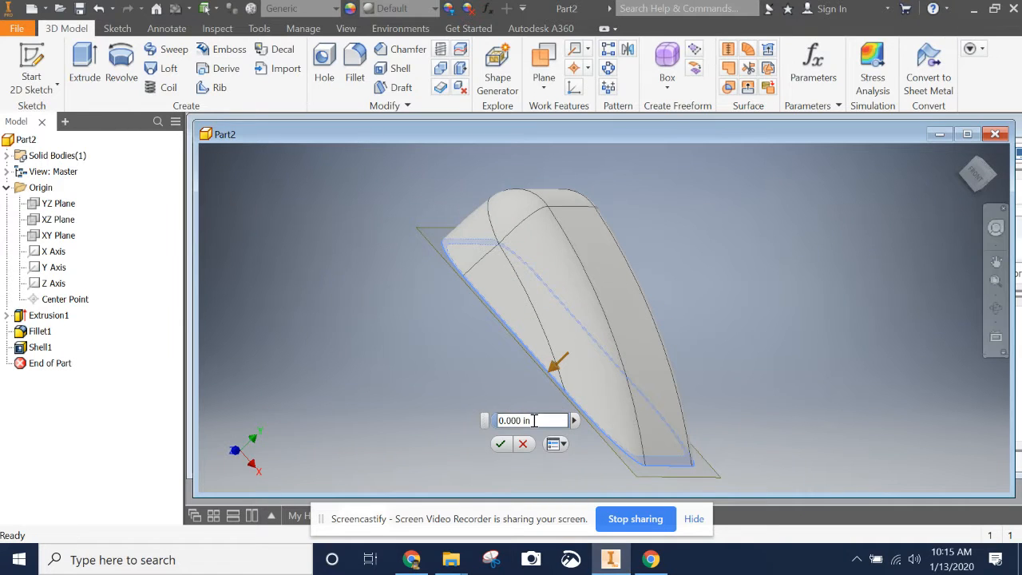
{"action": "left_click", "coordinate": [492, 420]}
{"action": "type", "text": ".670"}
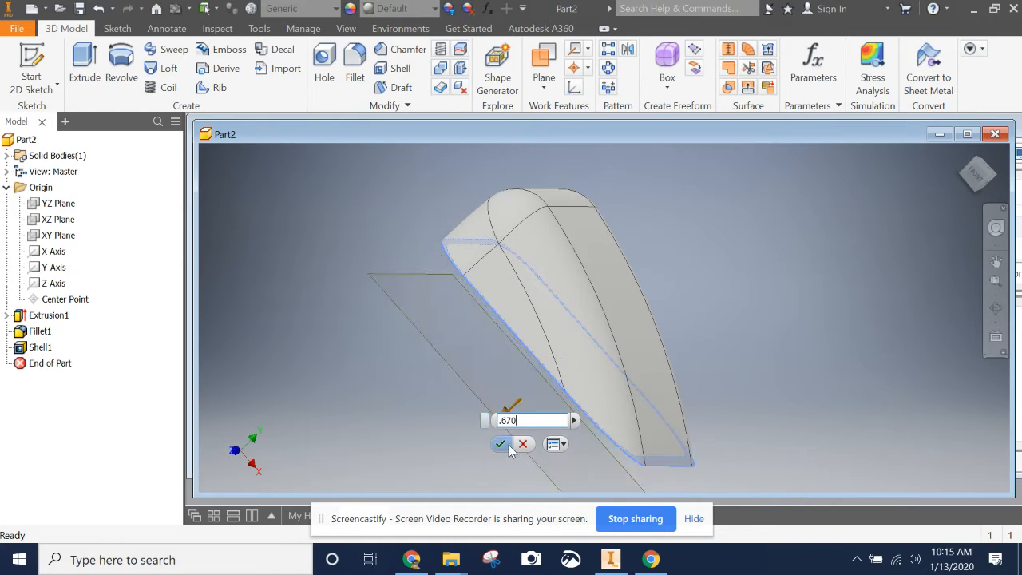
{"action": "left_click", "coordinate": [501, 444]}
Start a new 2D sketch on the offset work plane below the enclosure's open side
{"action": "mouse_move", "coordinate": [976, 176]}
{"action": "left_mouse_down"}
{"action": "mouse_move", "coordinate": [989, 129]}
{"action": "mouse_move", "coordinate": [892, 157]}
{"action": "mouse_move", "coordinate": [862, 205]}
{"action": "mouse_move", "coordinate": [968, 182]}
{"action": "left_mouse_up"}
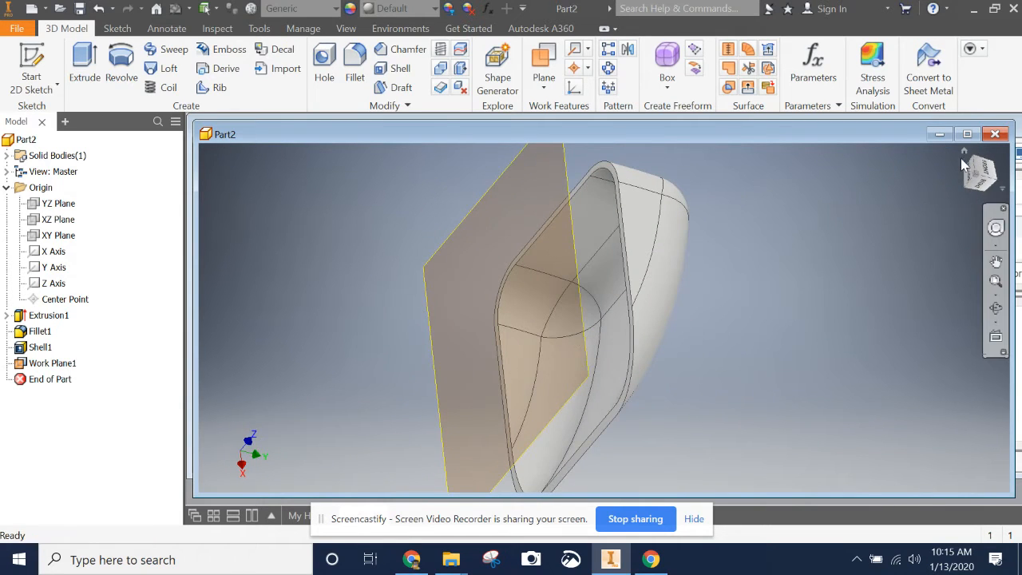
{"action": "left_click", "coordinate": [993, 183]}
{"action": "left_click", "coordinate": [993, 183]}
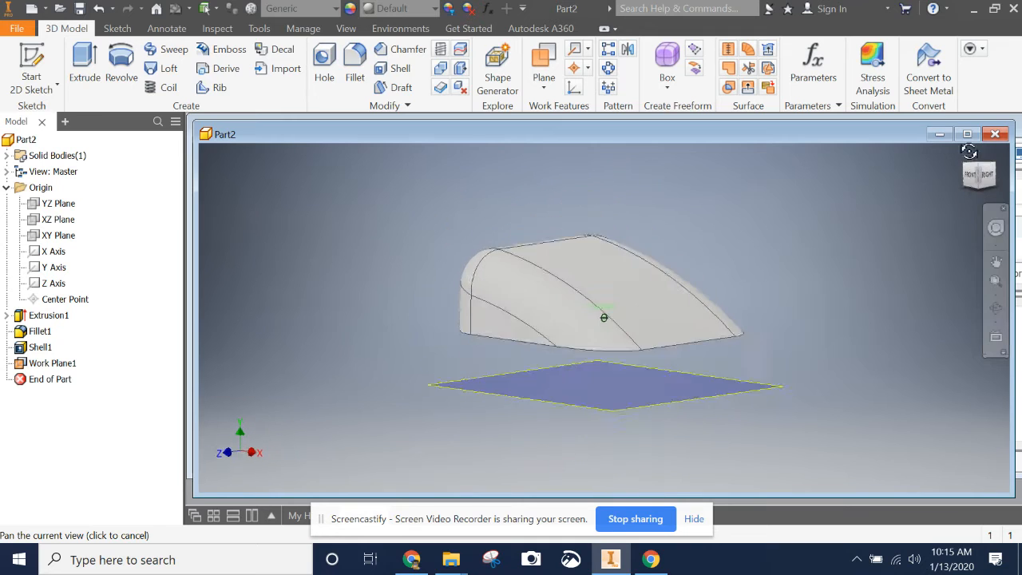
{"action": "left_click", "coordinate": [31, 75]}
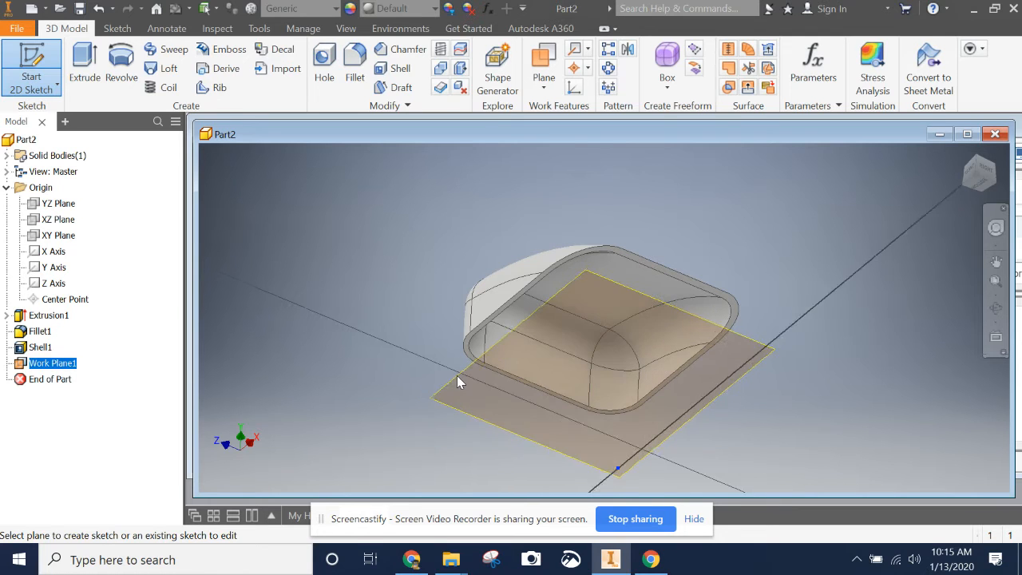
{"action": "left_click", "coordinate": [457, 376]}
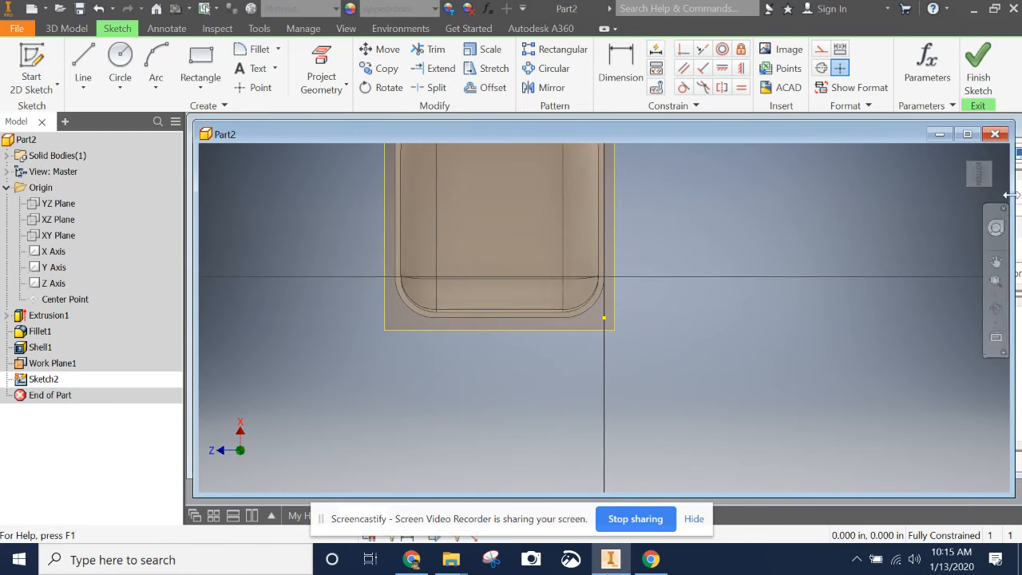
{"action": "left_click", "coordinate": [996, 261]}
{"action": "left_click_drag", "start_coordinate": [701, 268], "coordinate": [733, 396]}
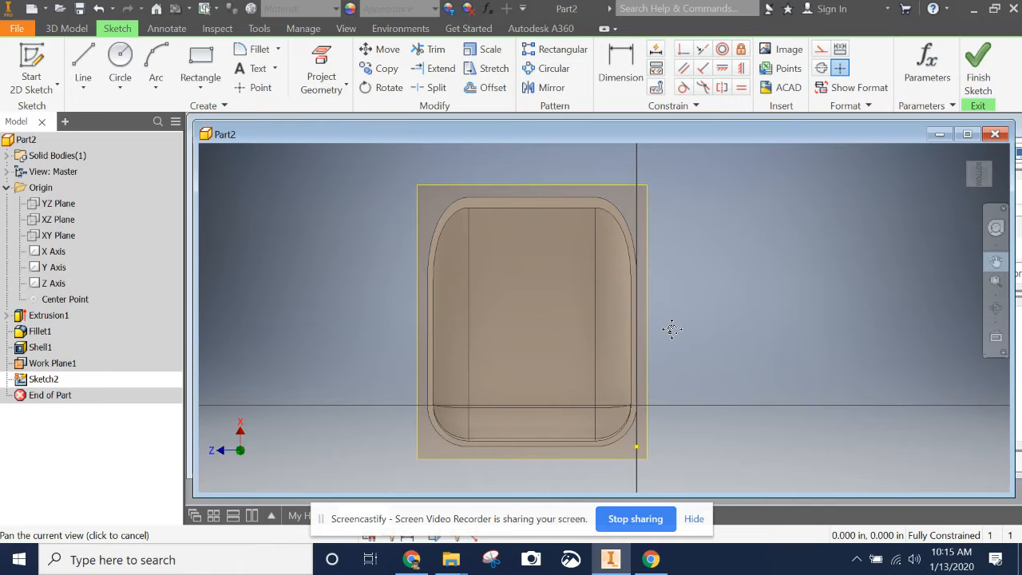
Examine the interior wall illustration in the Chrome course page and the wall dimensions in the Automoblox windshield drawing
{"action": "mouse_move", "coordinate": [655, 563]}
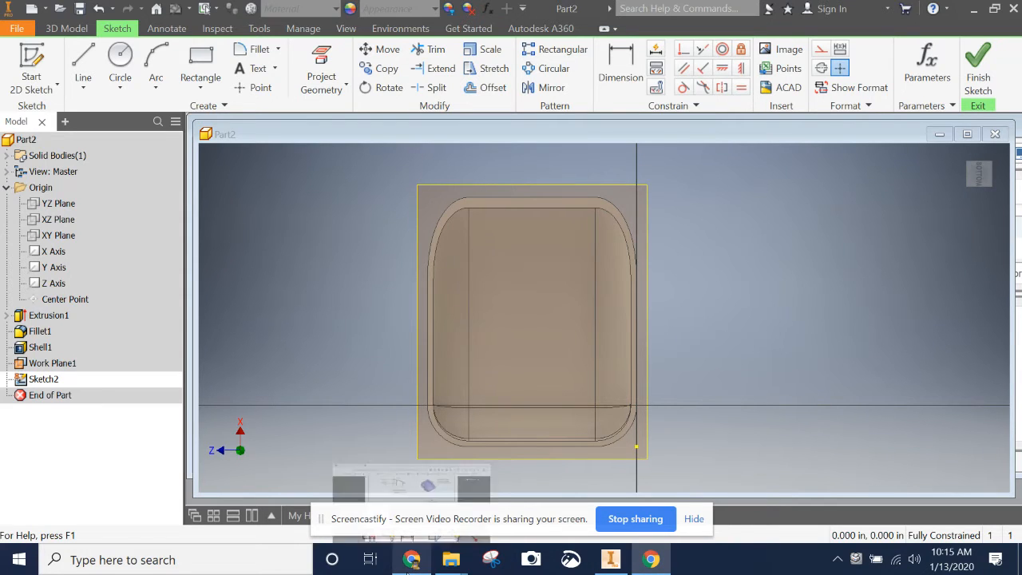
{"action": "left_click", "coordinate": [409, 561]}
{"action": "left_click", "coordinate": [85, 10]}
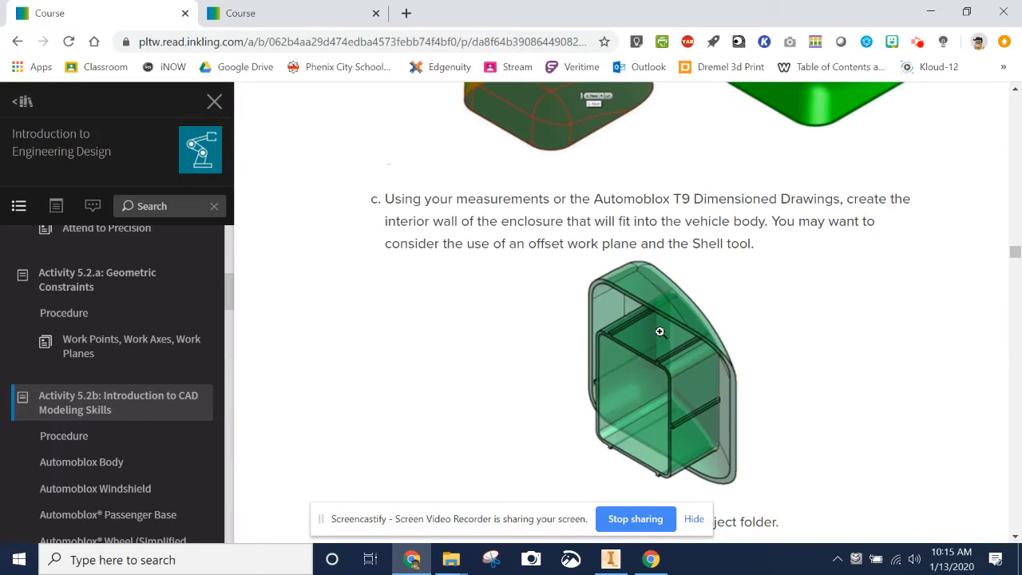
{"action": "scroll", "coordinate": [678, 328], "scroll_direction": "down", "scroll_amount": 4}
{"action": "scroll", "coordinate": [679, 335], "scroll_direction": "up", "scroll_amount": 4}
{"action": "left_click", "coordinate": [271, 13]}
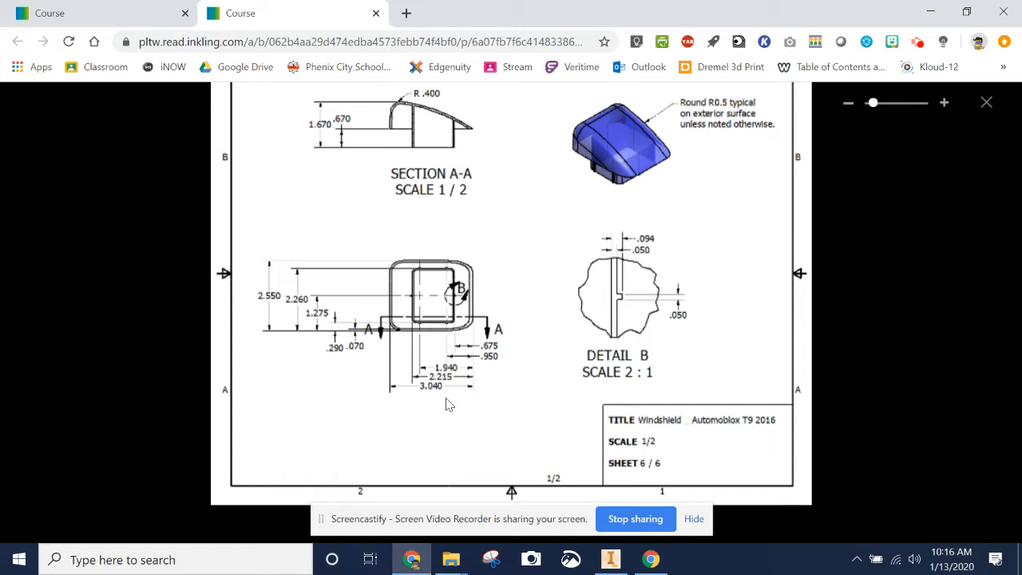
{"action": "left_click", "coordinate": [615, 561]}
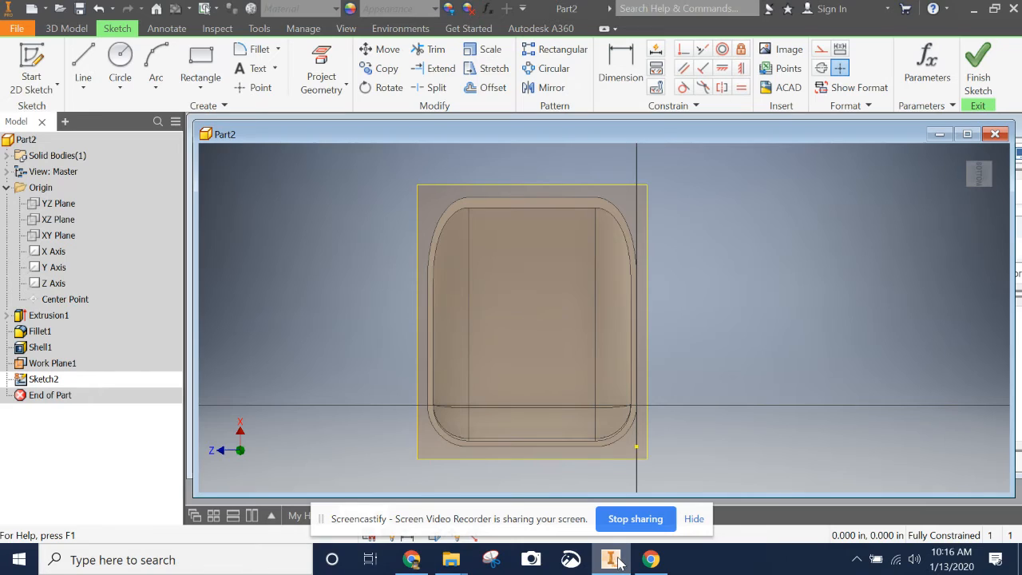
Draw a rectangle about 1.32 in wide inside the enclosure outline on the offset work plane sketch
{"action": "left_click", "coordinate": [200, 65]}
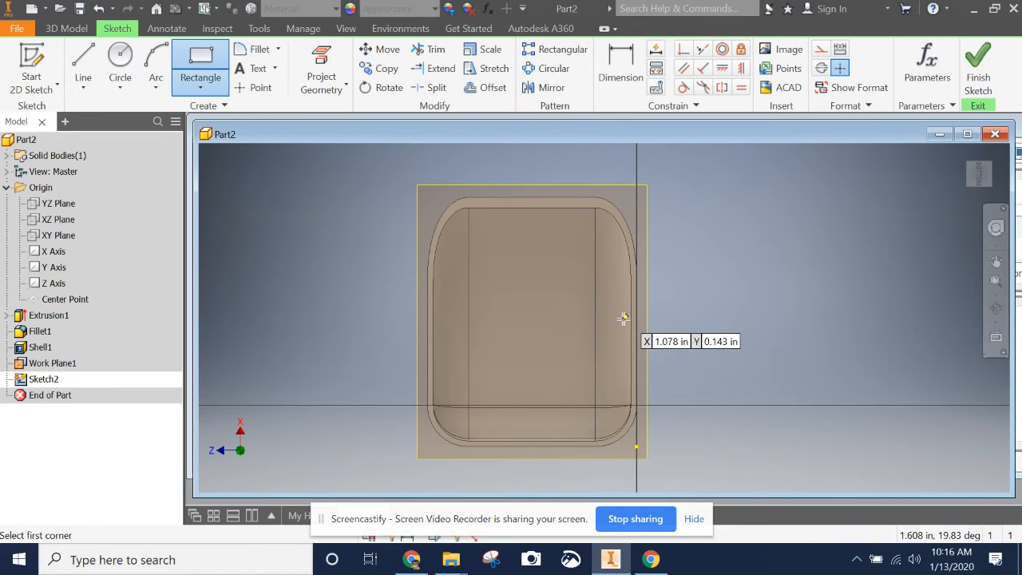
{"action": "left_click", "coordinate": [482, 268]}
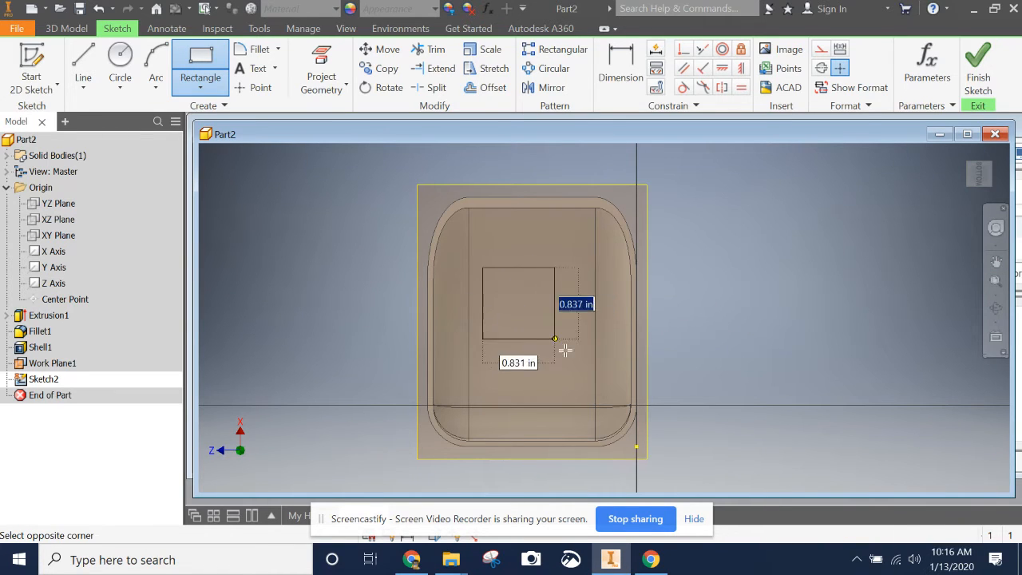
{"action": "left_click", "coordinate": [591, 397]}
{"action": "key", "text": "Escape"}
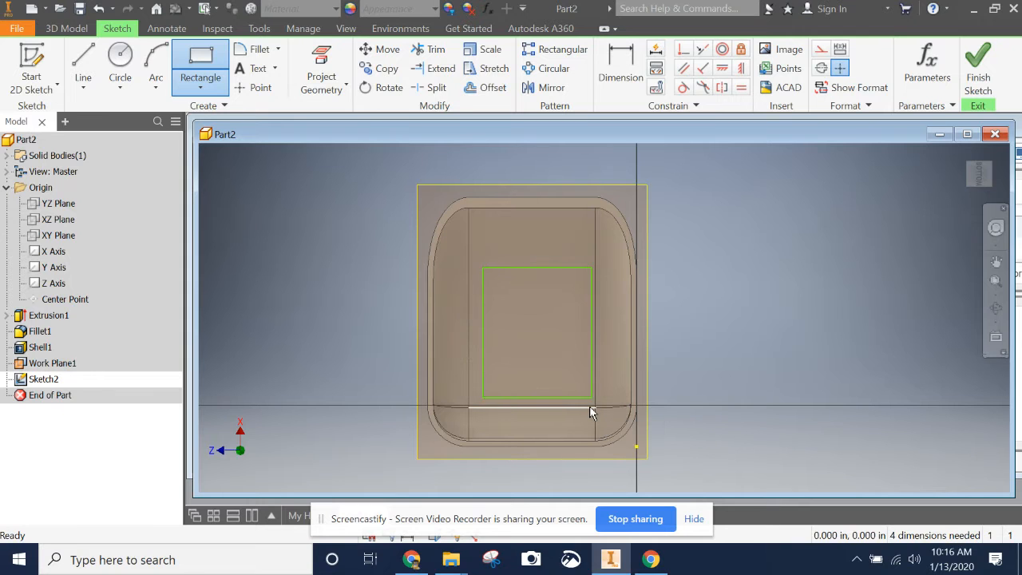
Orient the sketch like the windshield drawing and dimension the rectangle's right side .675 in from the enclosure's right outer edge
{"action": "mouse_move", "coordinate": [988, 184]}
{"action": "left_mouse_down"}
{"action": "mouse_move", "coordinate": [924, 192]}
{"action": "mouse_move", "coordinate": [921, 226]}
{"action": "mouse_move", "coordinate": [937, 248]}
{"action": "mouse_move", "coordinate": [979, 211]}
{"action": "mouse_move", "coordinate": [935, 200]}
{"action": "mouse_move", "coordinate": [802, 201]}
{"action": "mouse_move", "coordinate": [868, 480]}
{"action": "mouse_move", "coordinate": [986, 192]}
{"action": "left_mouse_up"}
{"action": "left_click", "coordinate": [974, 174]}
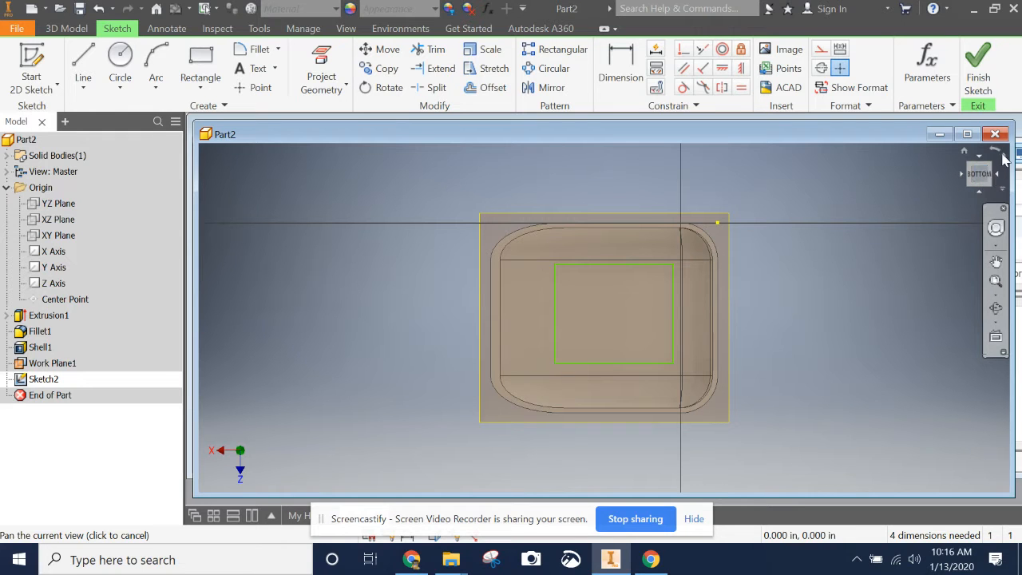
{"action": "left_click", "coordinate": [1005, 162]}
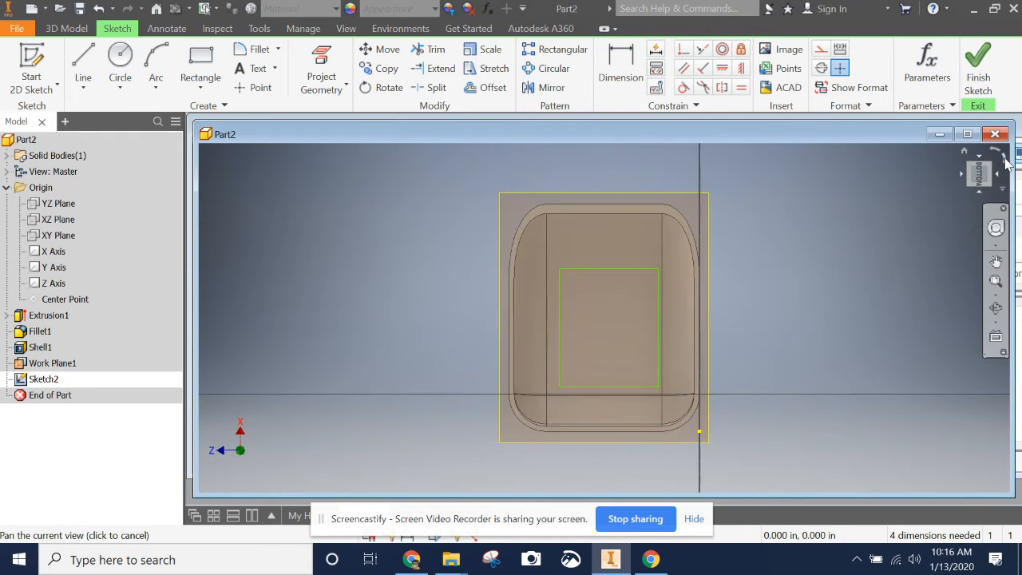
{"action": "left_click", "coordinate": [1004, 162]}
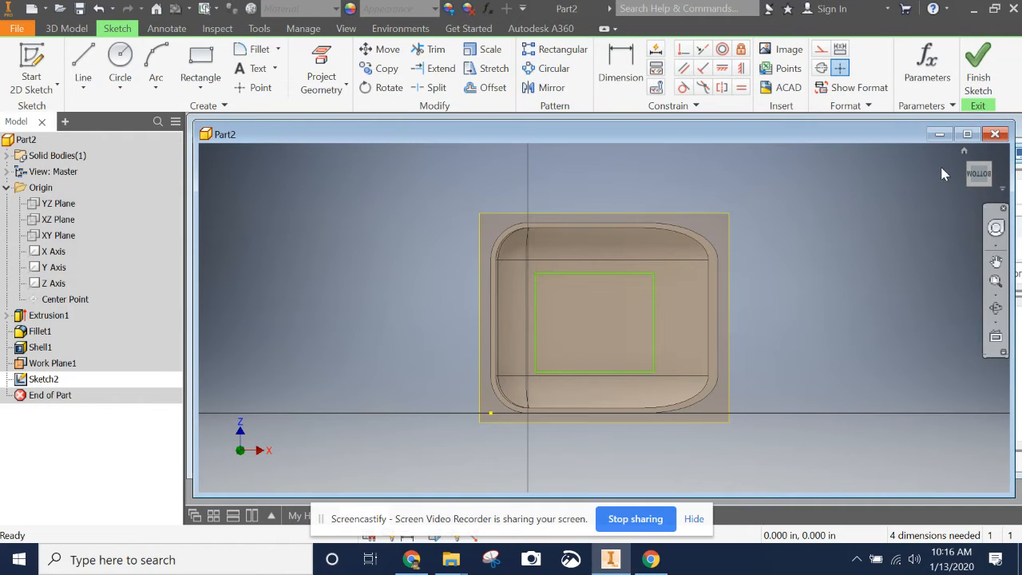
{"action": "left_click", "coordinate": [620, 66]}
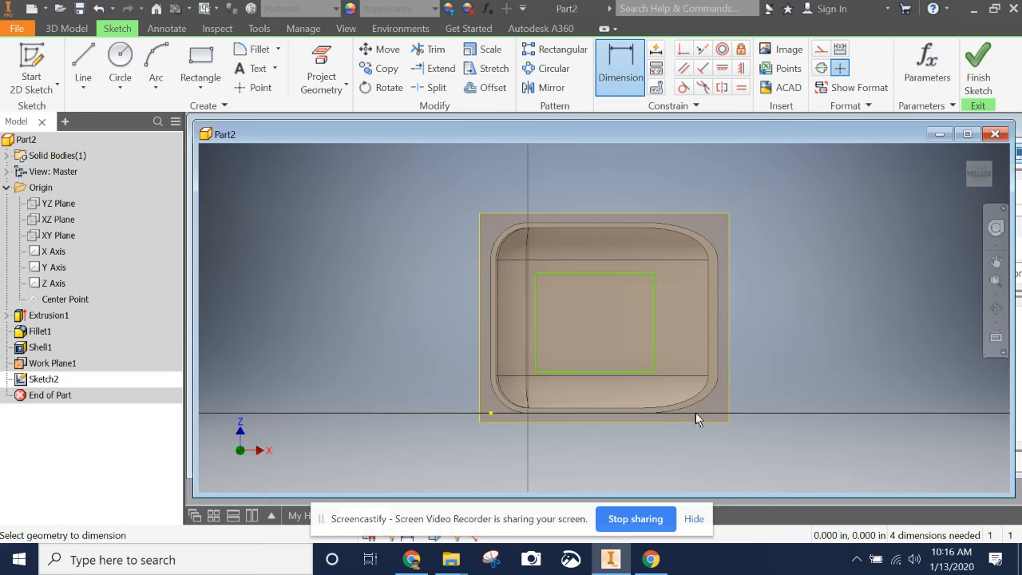
{"action": "left_click", "coordinate": [654, 339]}
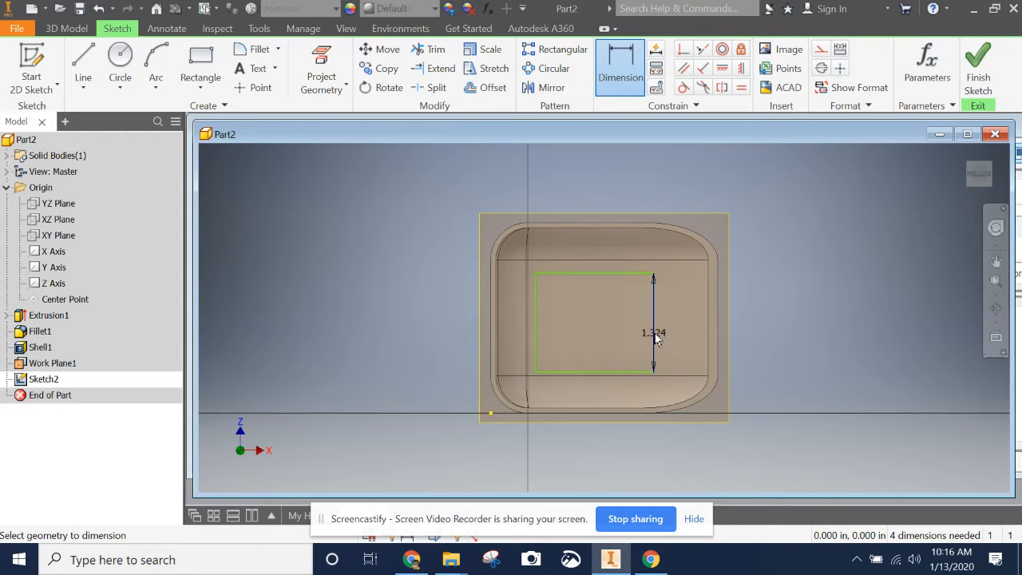
{"action": "left_click", "coordinate": [719, 335]}
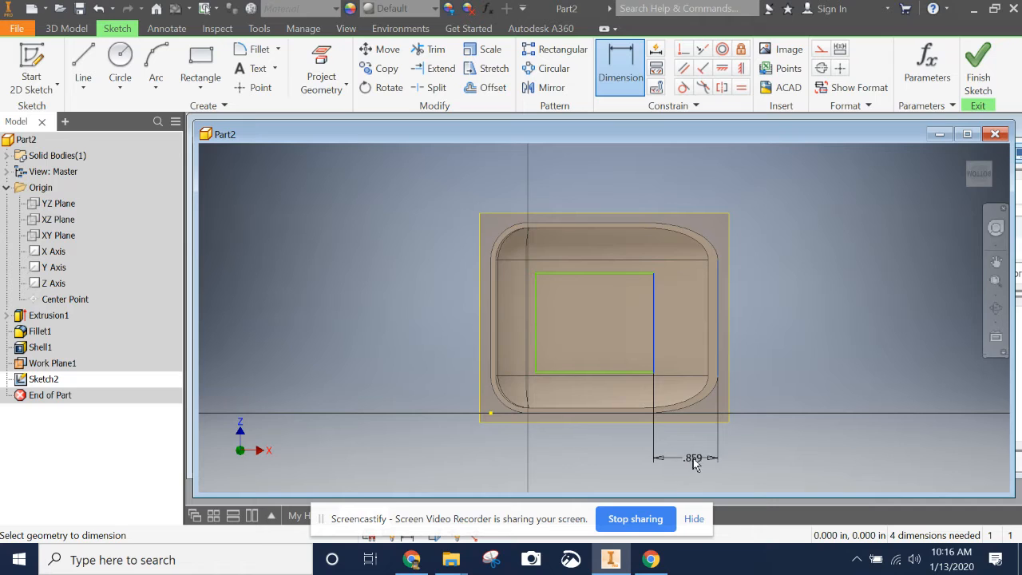
{"action": "left_click", "coordinate": [694, 460]}
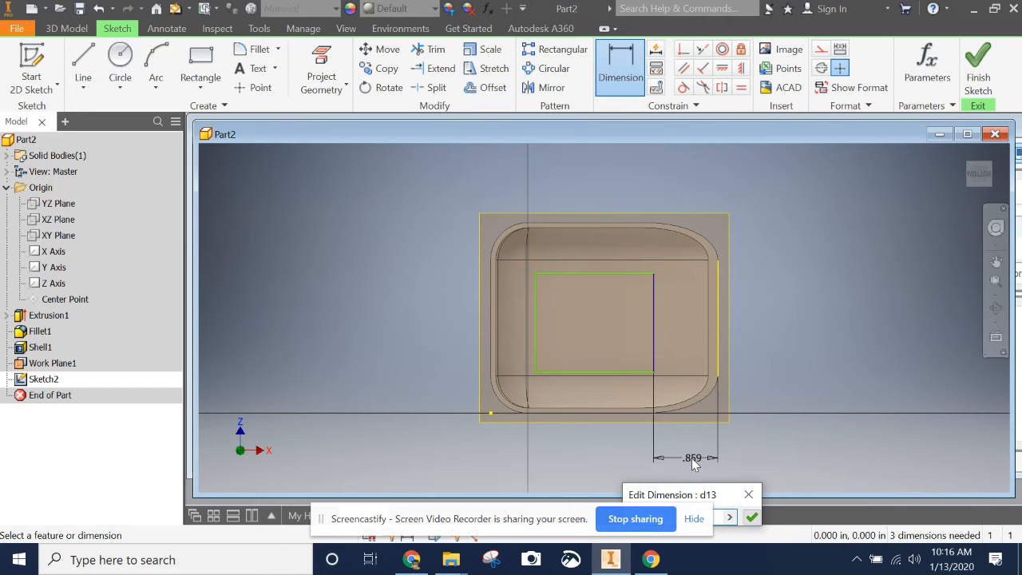
{"action": "key", "text": "Return"}
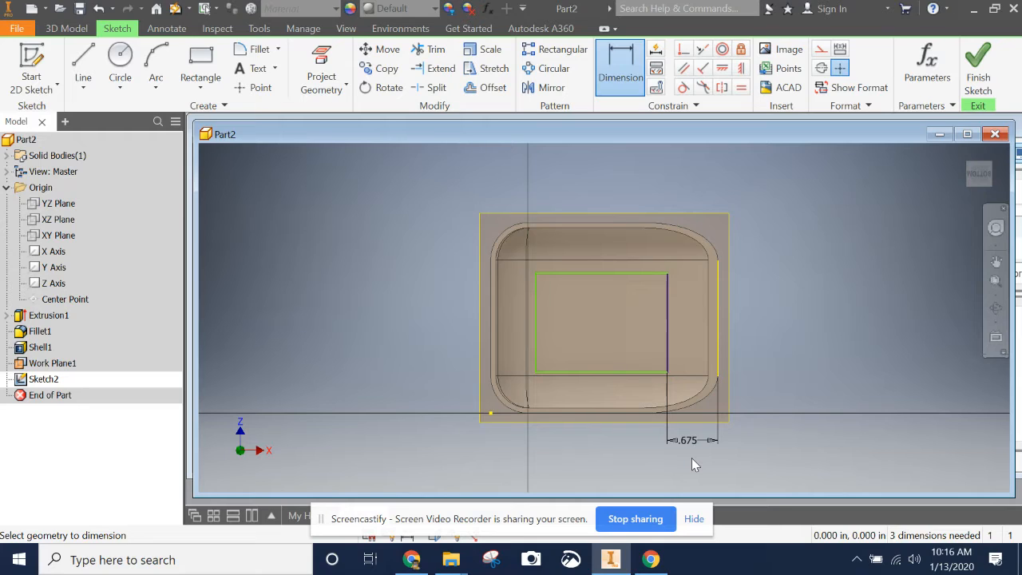
Dimension the rectangle's lower side .290 in from the enclosure's lower outer edge
{"action": "left_click", "coordinate": [609, 372]}
{"action": "left_click", "coordinate": [615, 415]}
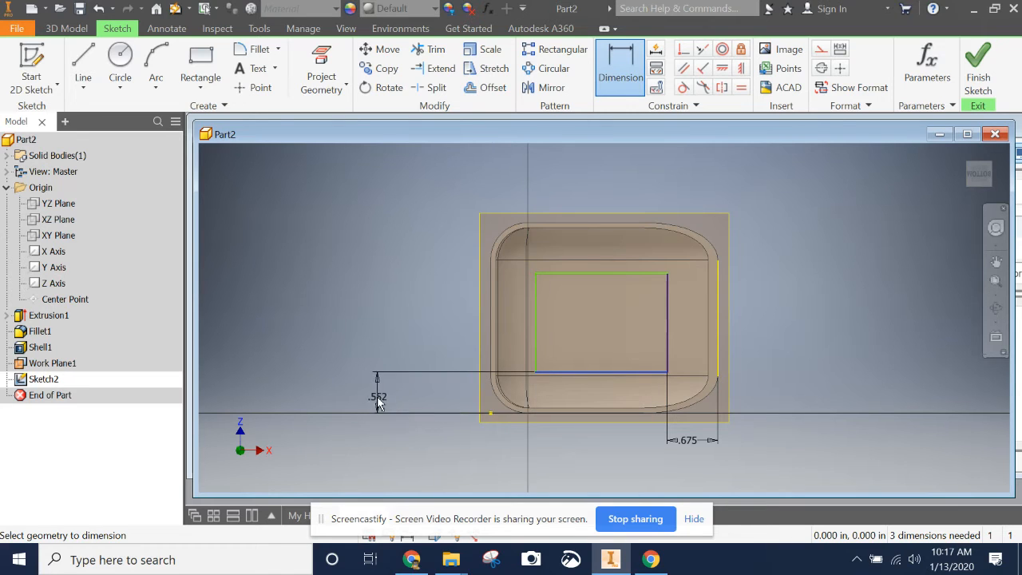
{"action": "left_click", "coordinate": [377, 401]}
{"action": "type", "text": "."}
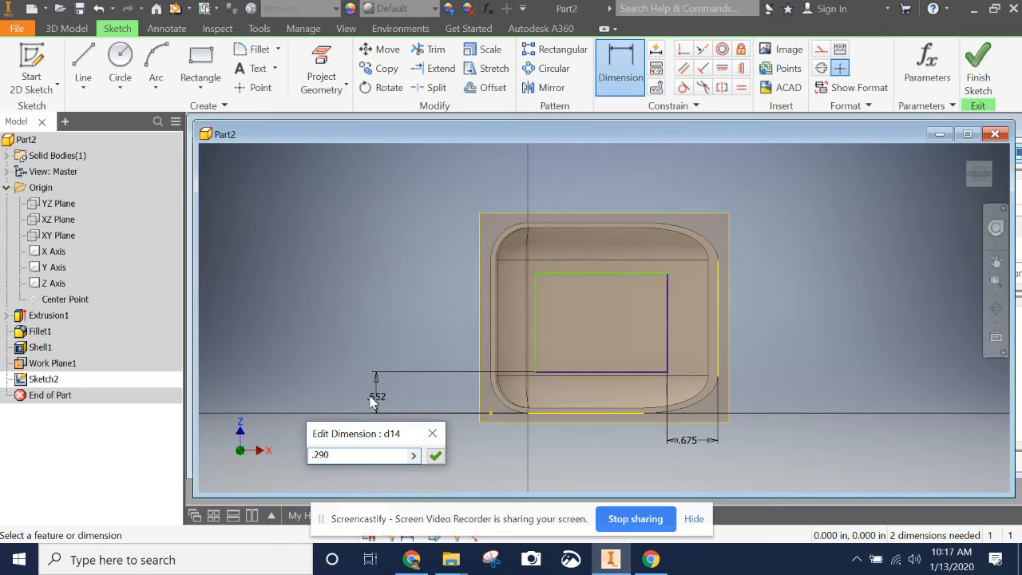
{"action": "type", "text": "290"}
{"action": "key", "text": "Return"}
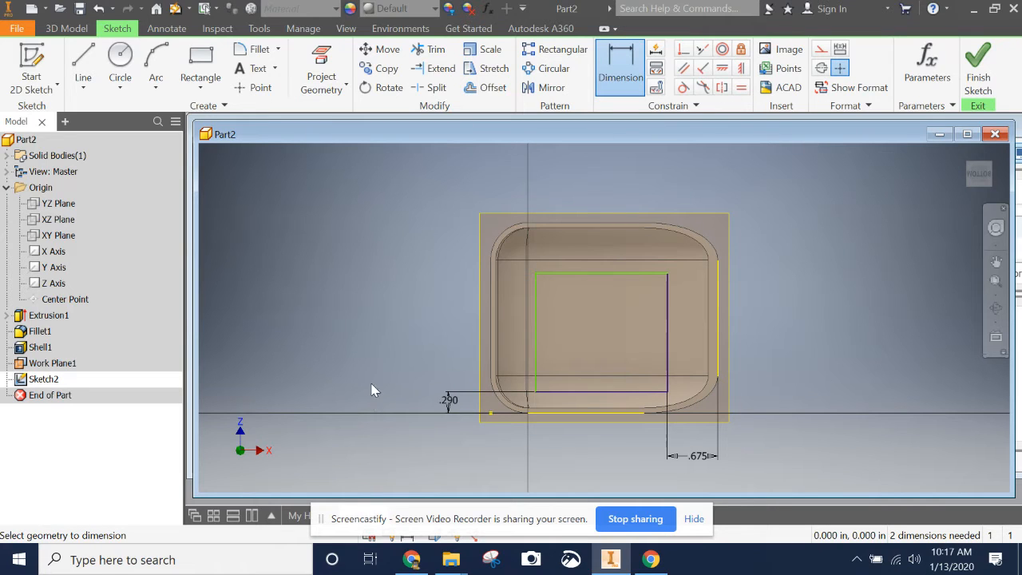
Dimension the rectangle's upper side 2.260 in from the enclosure's lower outer edge
{"action": "left_click", "coordinate": [615, 275]}
{"action": "left_click", "coordinate": [601, 415]}
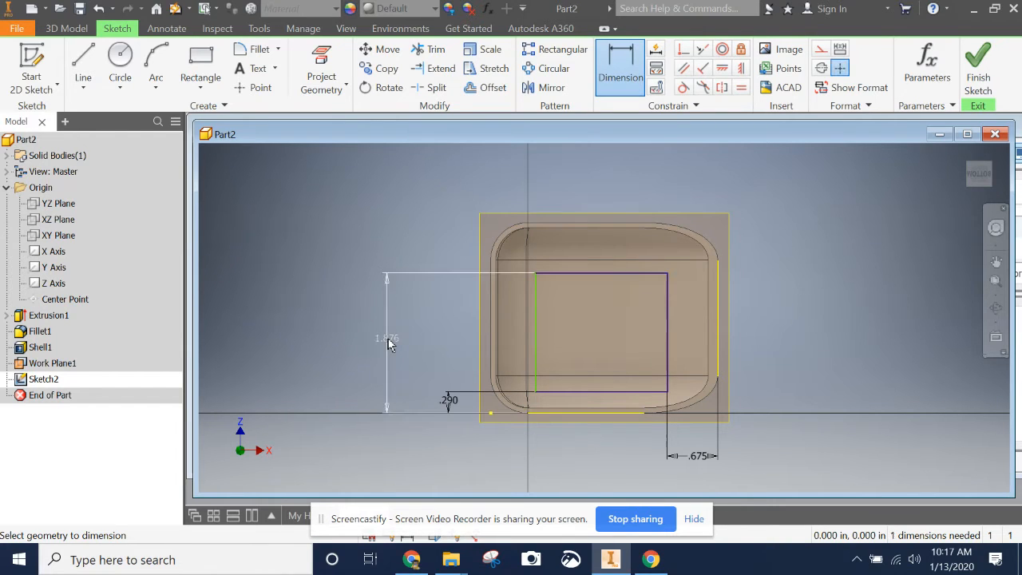
{"action": "double_click", "coordinate": [388, 340]}
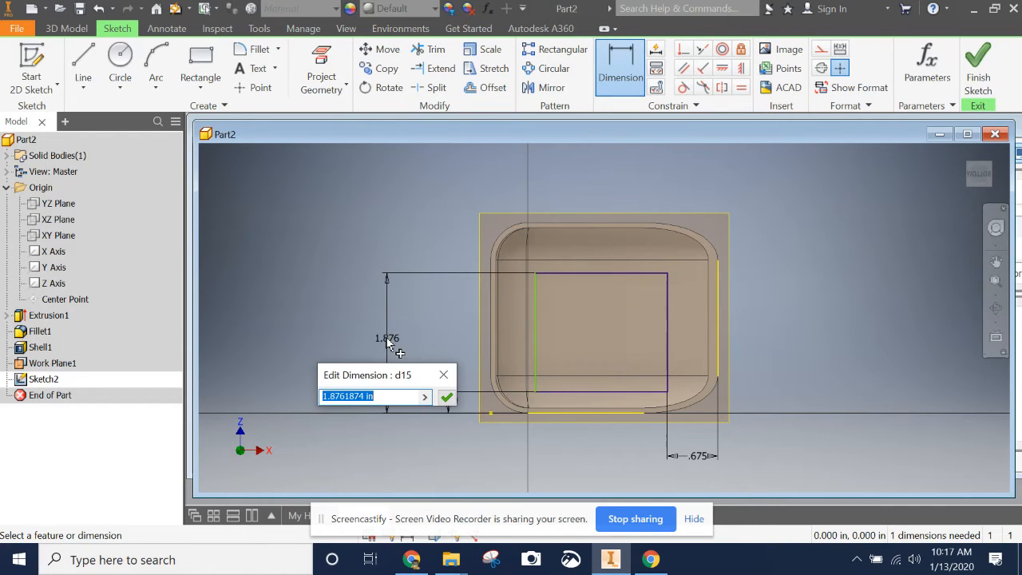
{"action": "type", "text": "2.260"}
{"action": "key", "text": "Return"}
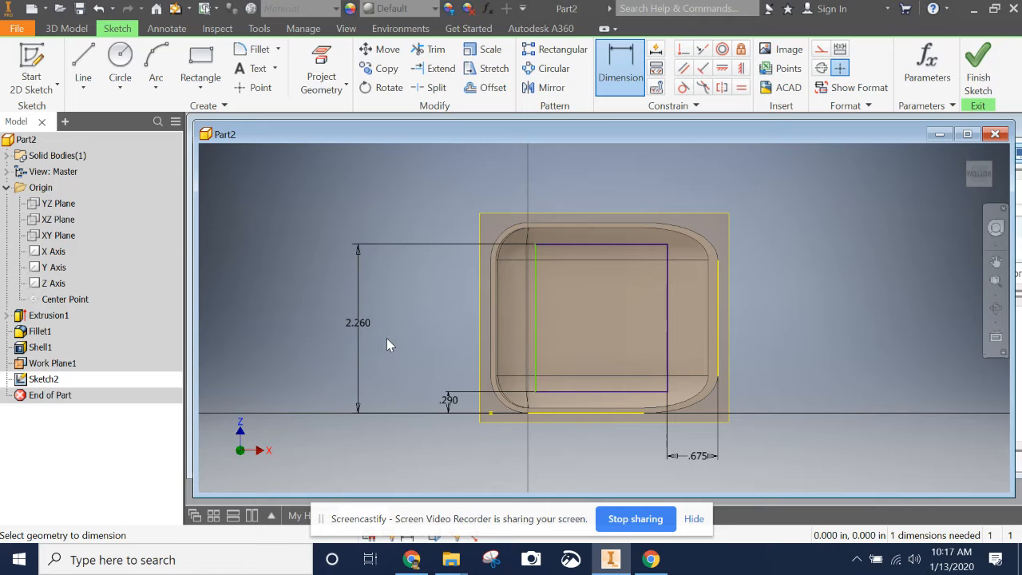
Dimension the rectangle's left side 2.215 in from the enclosure's right outer edge
{"action": "left_click", "coordinate": [537, 332]}
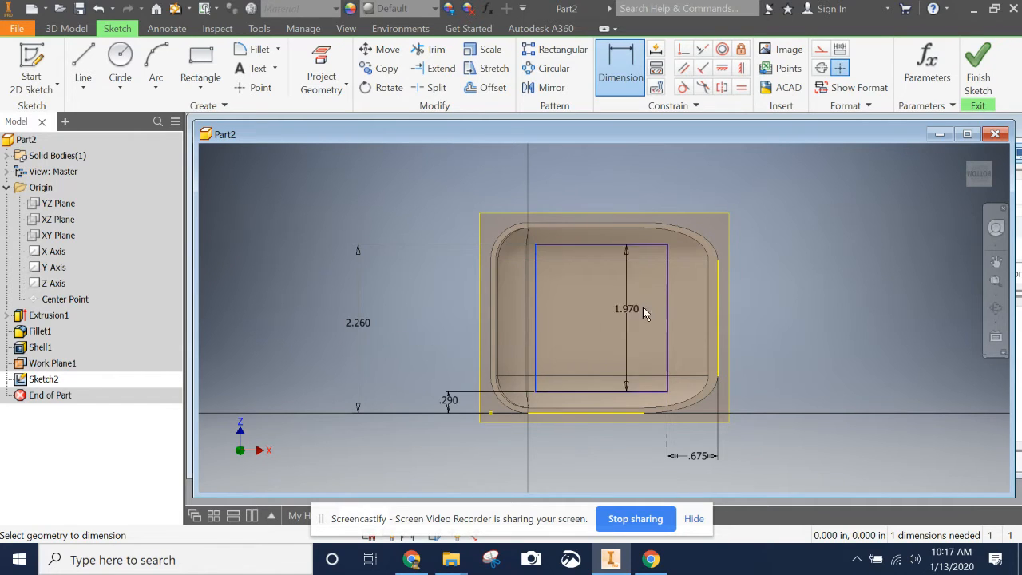
{"action": "left_click", "coordinate": [718, 319]}
{"action": "left_click", "coordinate": [652, 475]}
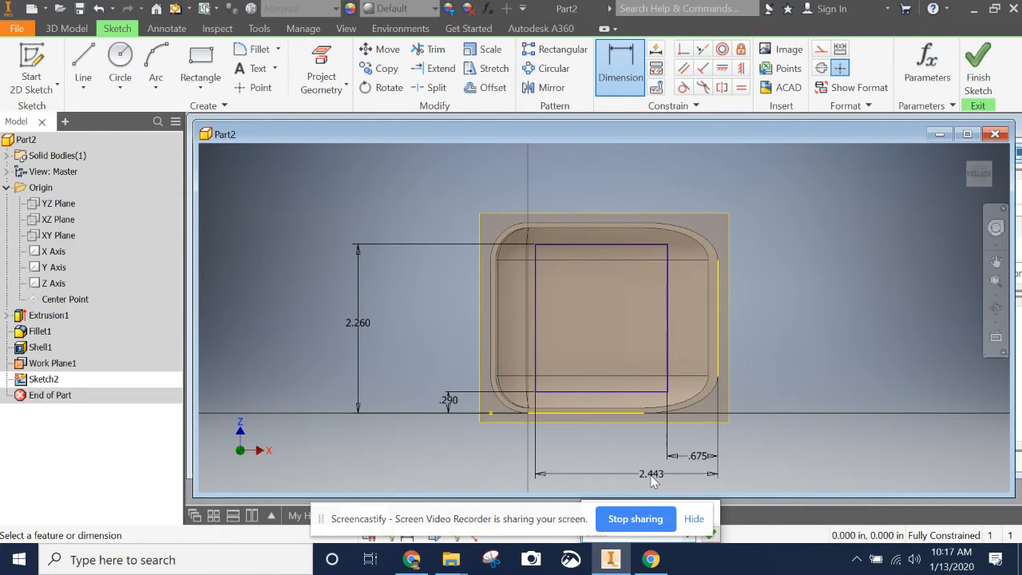
{"action": "key", "text": "Return"}
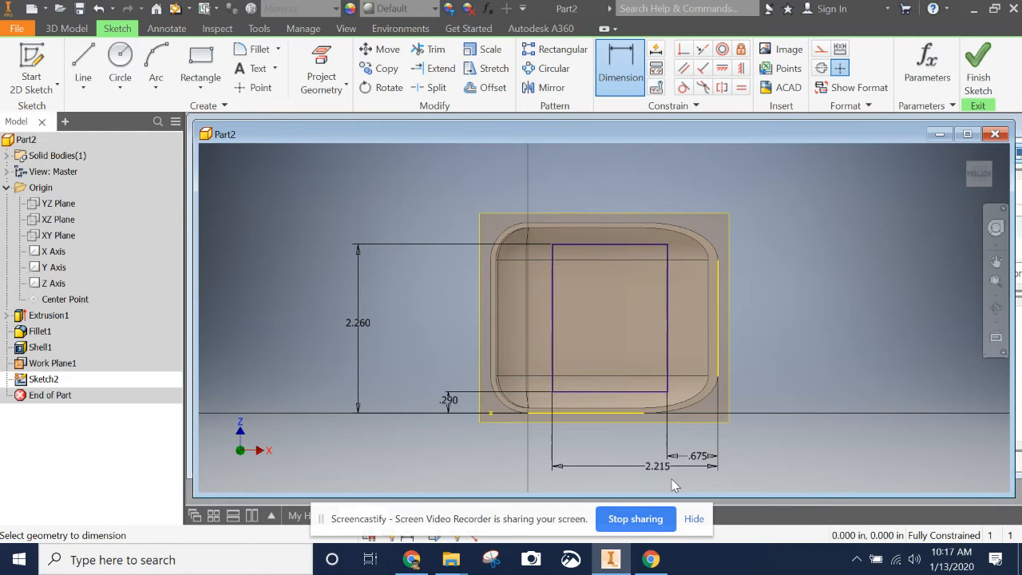
Consult the windshield drawing in Chrome and round all four corners of the rectangle with .15 in sketch fillets in Inventor
{"action": "left_click", "coordinate": [426, 559]}
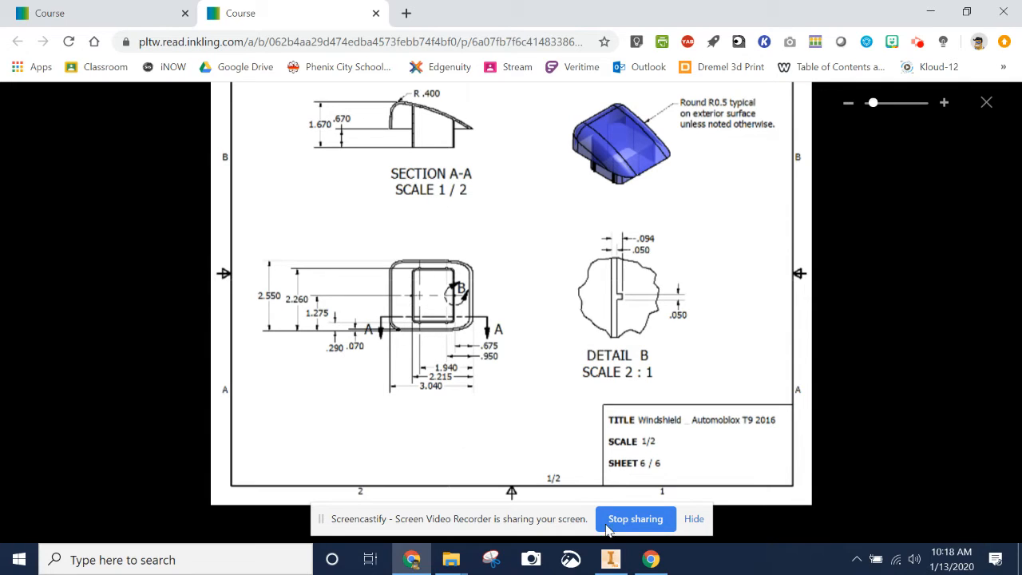
{"action": "left_click", "coordinate": [618, 561]}
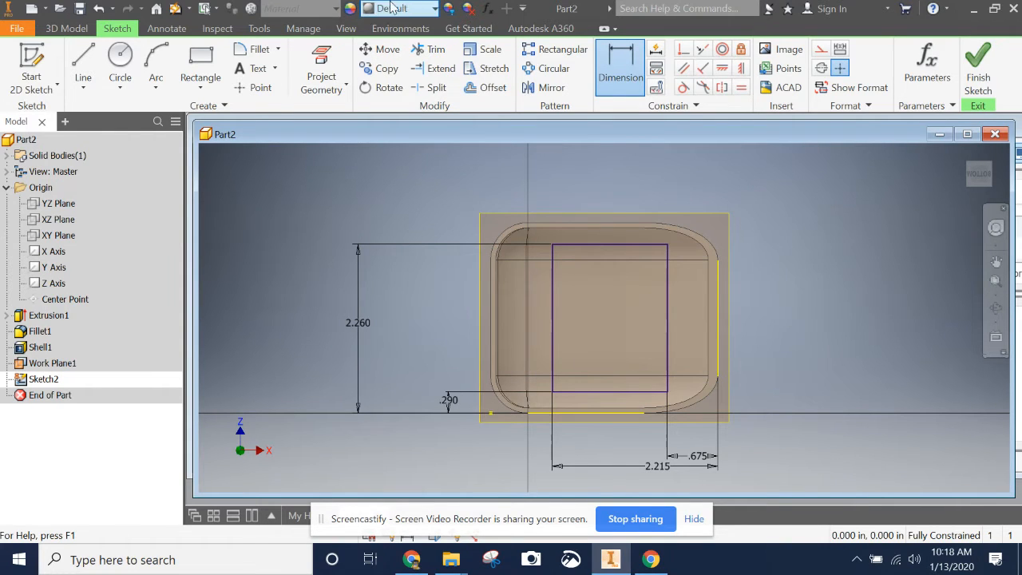
{"action": "left_click", "coordinate": [257, 49]}
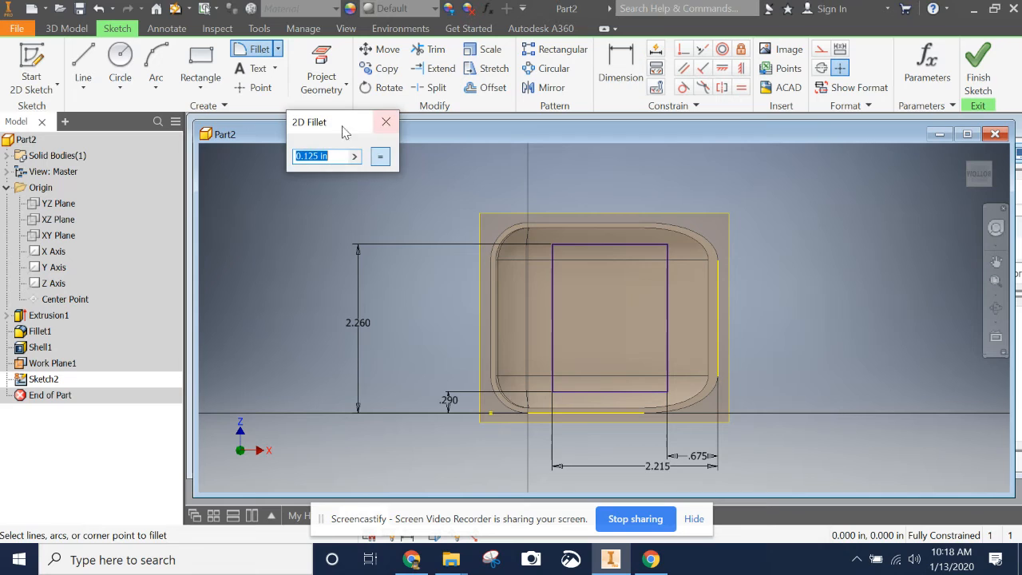
{"action": "type", "text": ".15"}
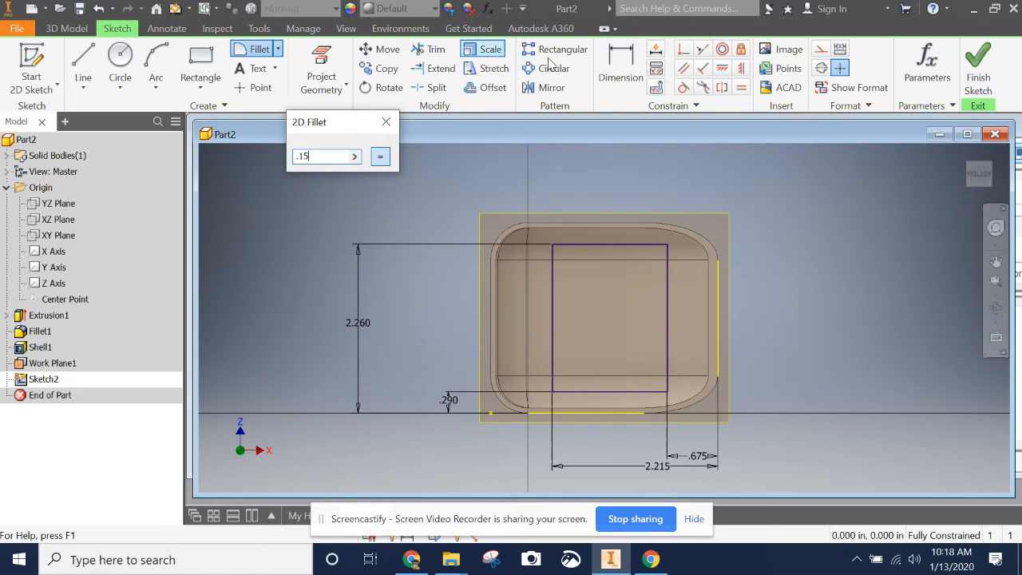
{"action": "left_click", "coordinate": [669, 251]}
{"action": "left_click", "coordinate": [667, 396]}
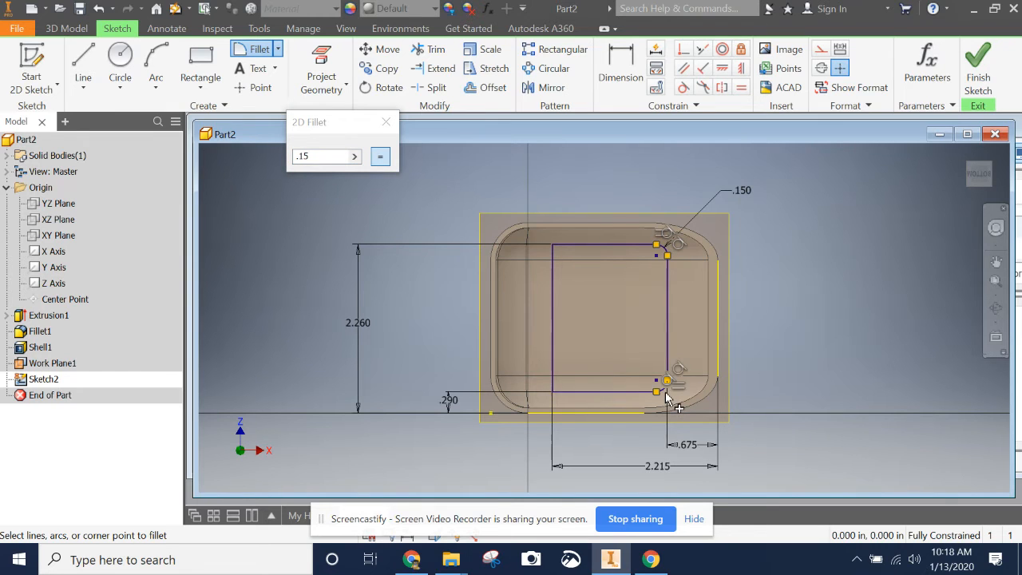
{"action": "left_click", "coordinate": [552, 393]}
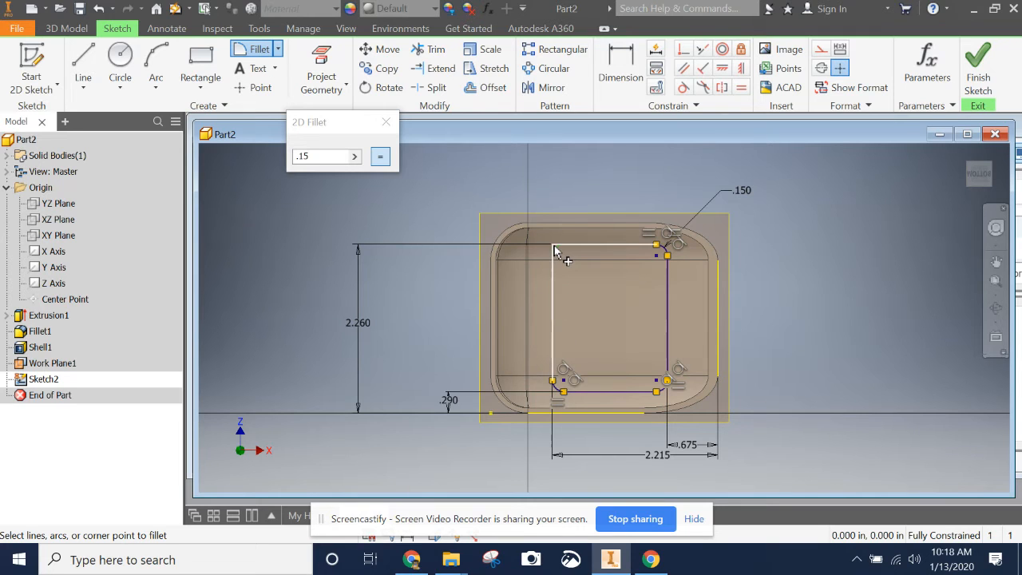
{"action": "left_click", "coordinate": [557, 252]}
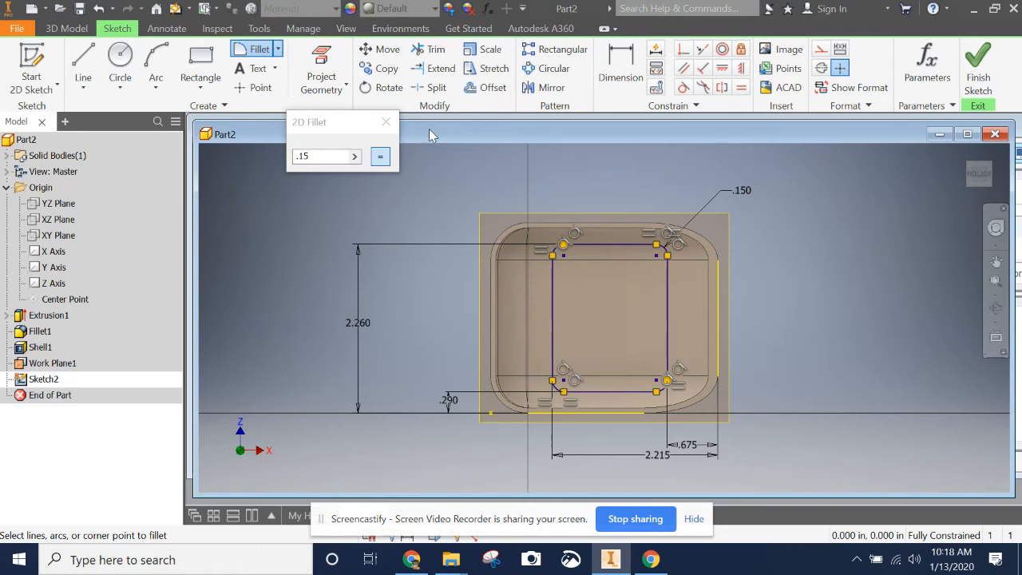
{"action": "left_click", "coordinate": [386, 121]}
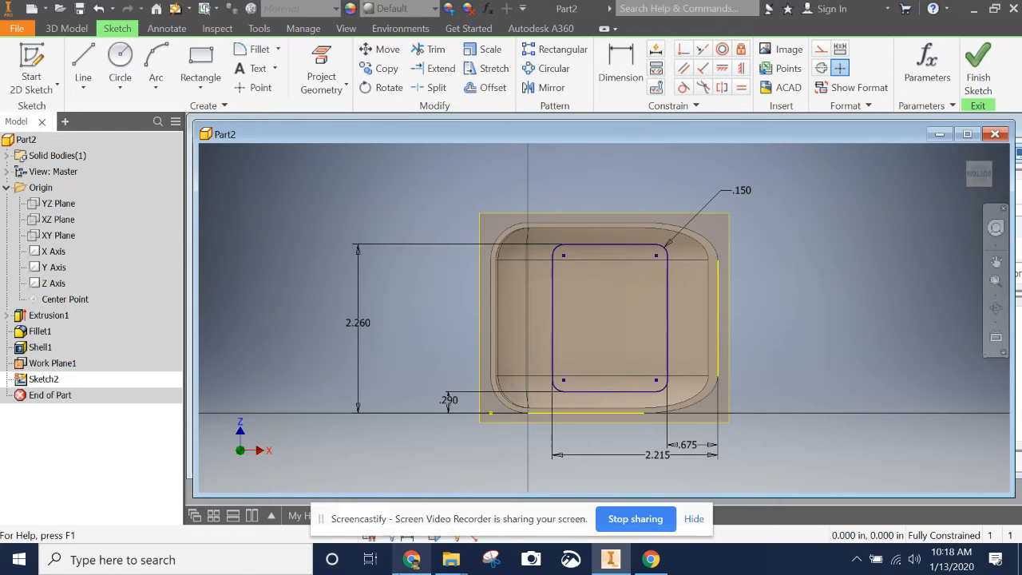
Review the interior wall instruction and the windshield drawing in Chrome and return to the sketch in Inventor
{"action": "left_click", "coordinate": [412, 559]}
{"action": "left_click", "coordinate": [80, 14]}
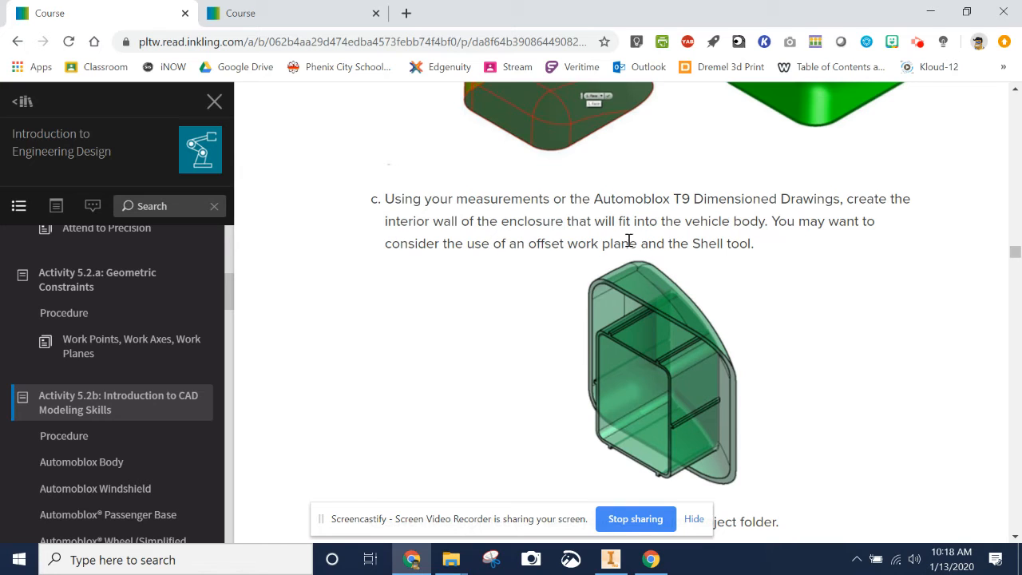
{"action": "left_click", "coordinate": [307, 16]}
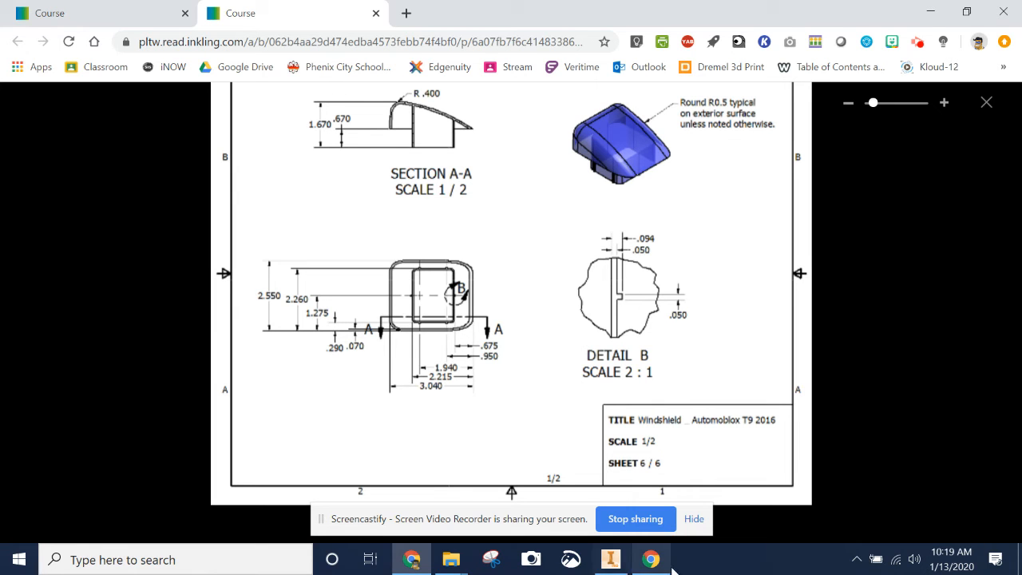
{"action": "left_click", "coordinate": [611, 560]}
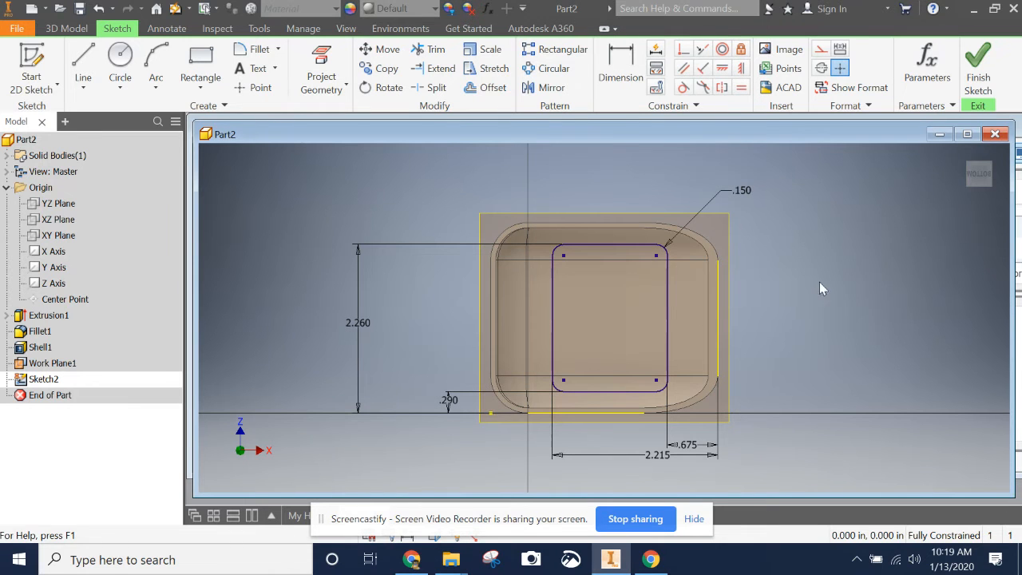
Finish the sketch and set up an extrusion of the rounded rectangle in the flipped direction, toward the windshield enclosure
{"action": "left_click", "coordinate": [981, 65]}
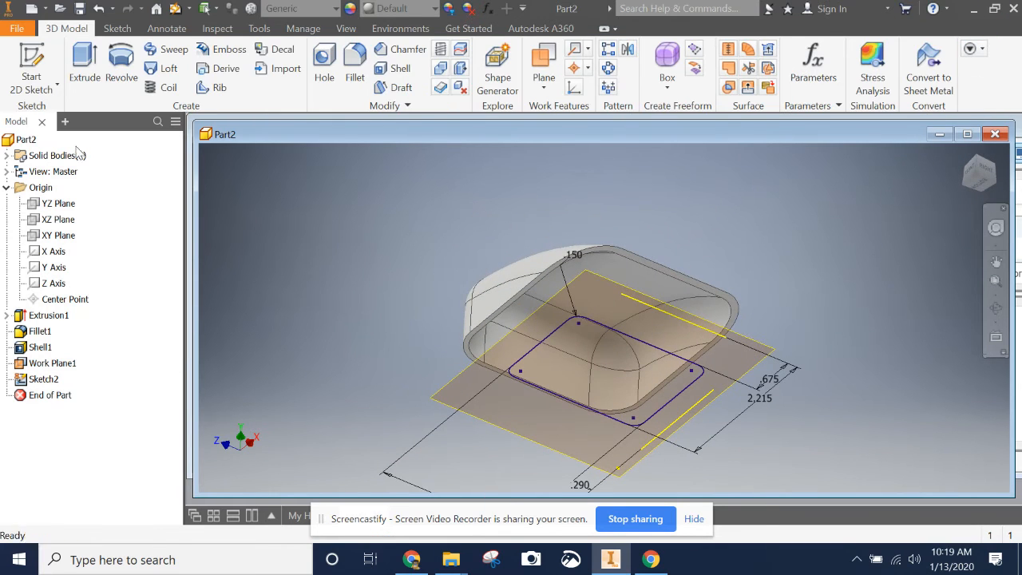
{"action": "left_click", "coordinate": [84, 64]}
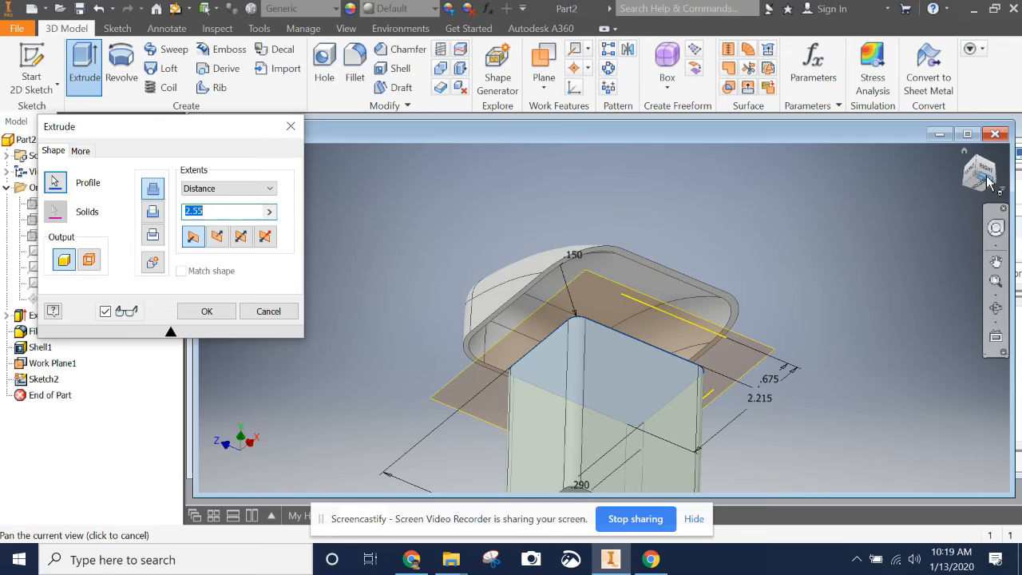
{"action": "mouse_move", "coordinate": [987, 179]}
{"action": "left_mouse_down"}
{"action": "mouse_move", "coordinate": [970, 222]}
{"action": "mouse_move", "coordinate": [985, 170]}
{"action": "left_mouse_up"}
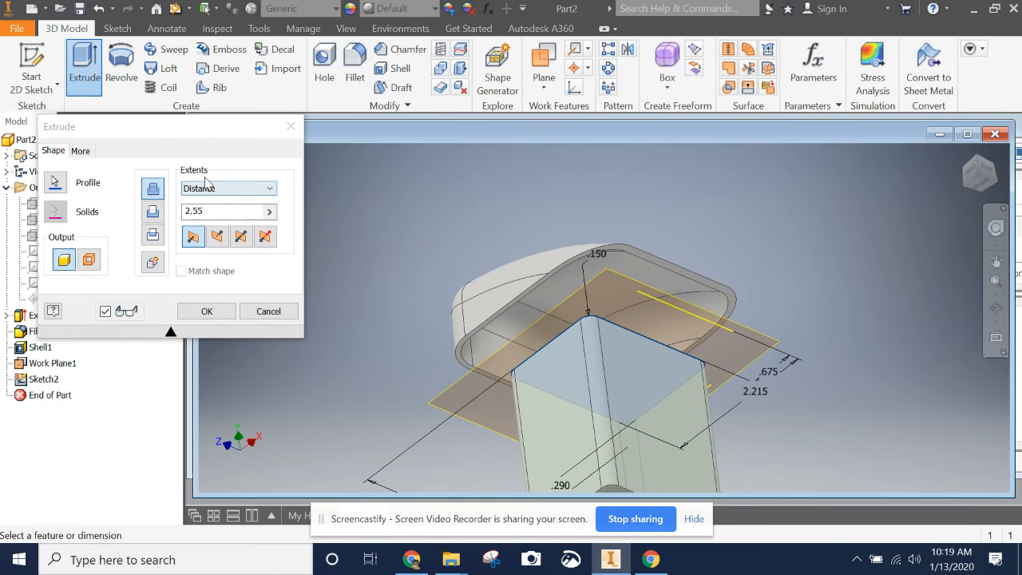
{"action": "key", "text": "ctrl"}
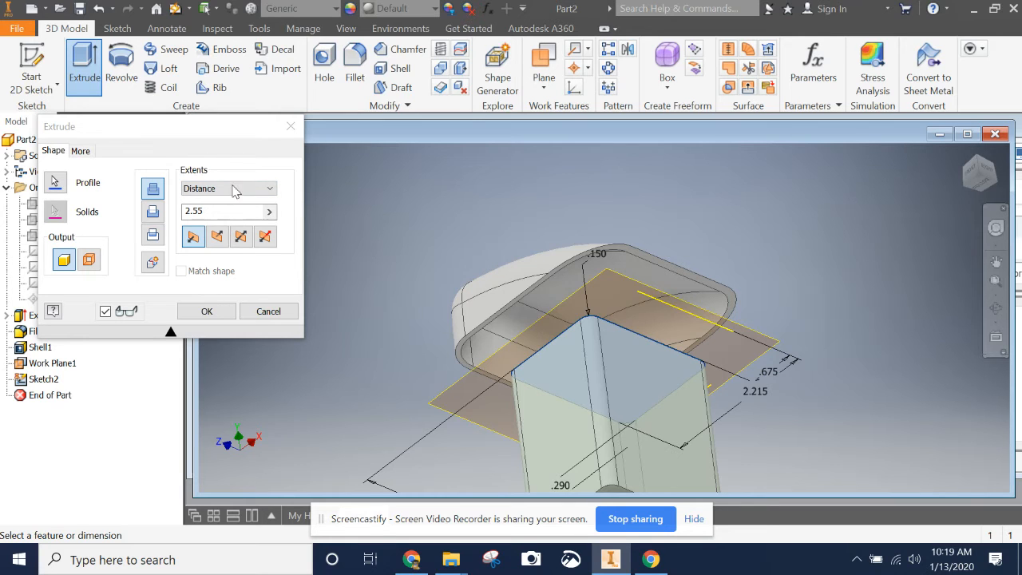
{"action": "left_click", "coordinate": [216, 239]}
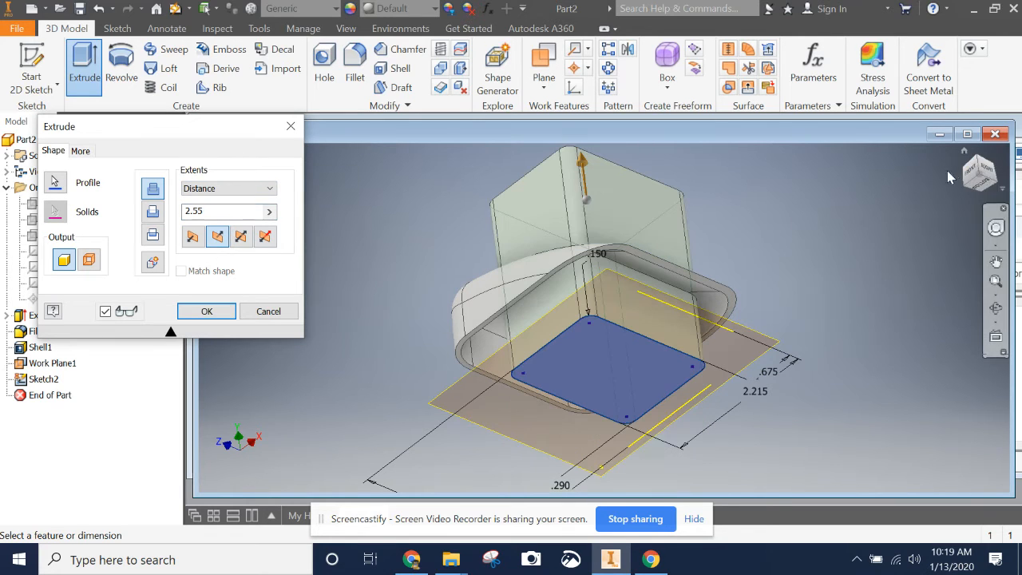
{"action": "left_click_drag", "start_coordinate": [987, 185], "coordinate": [661, 170]}
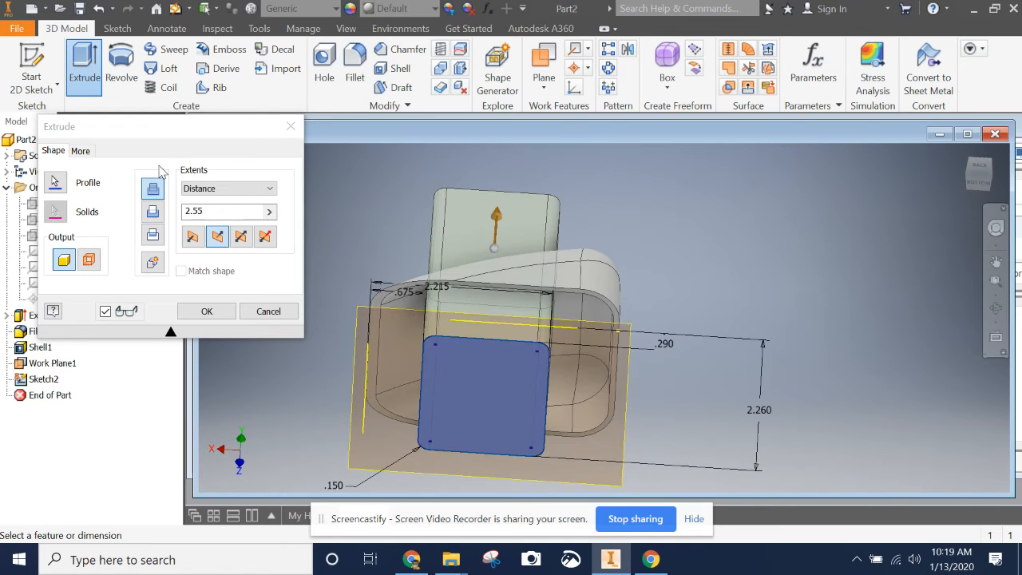
{"action": "left_click", "coordinate": [979, 167]}
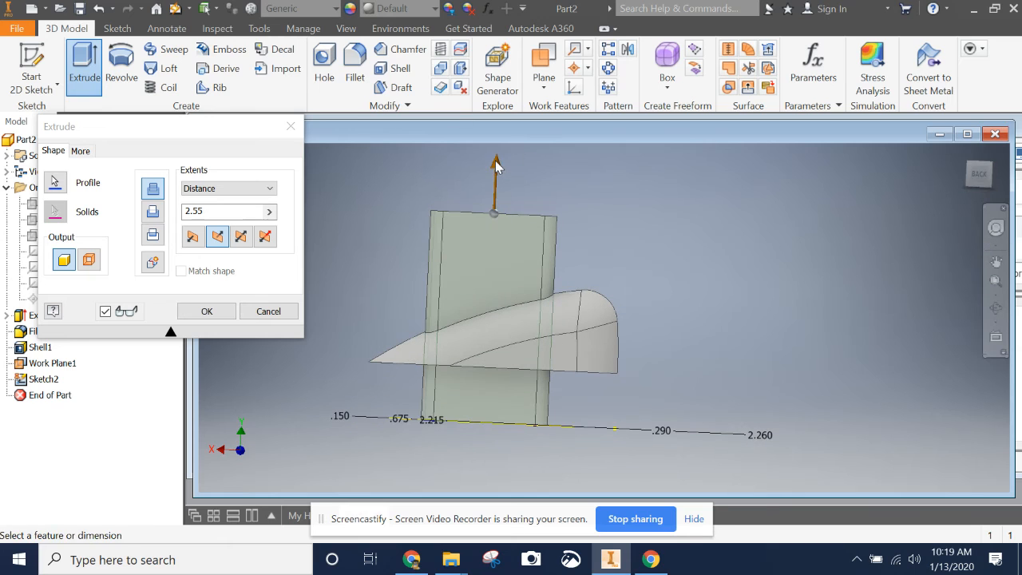
Try an extrusion distance of 1.300 in for the interior wall
{"action": "left_click_drag", "start_coordinate": [495, 165], "coordinate": [488, 273]}
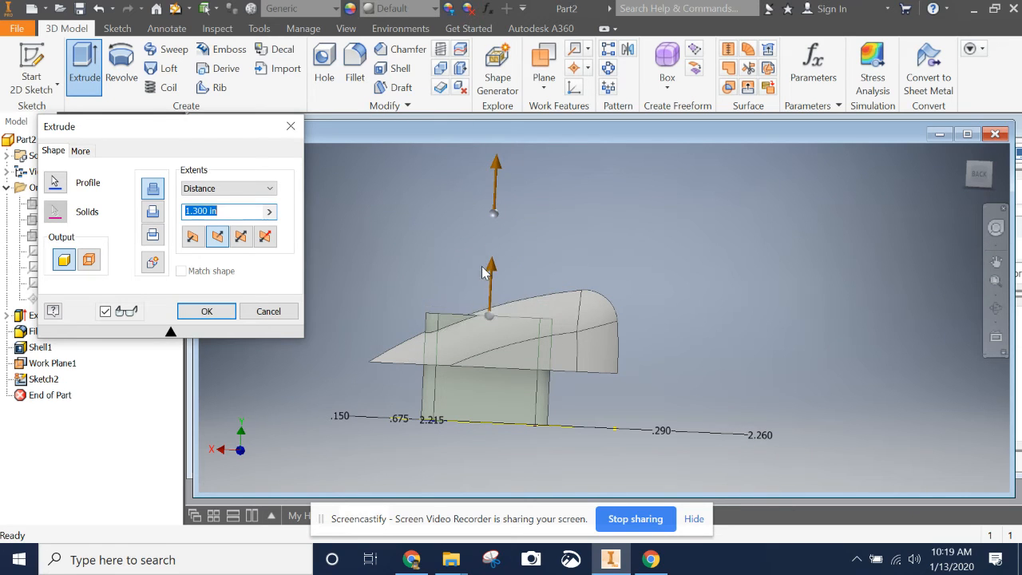
{"action": "left_click", "coordinate": [976, 188]}
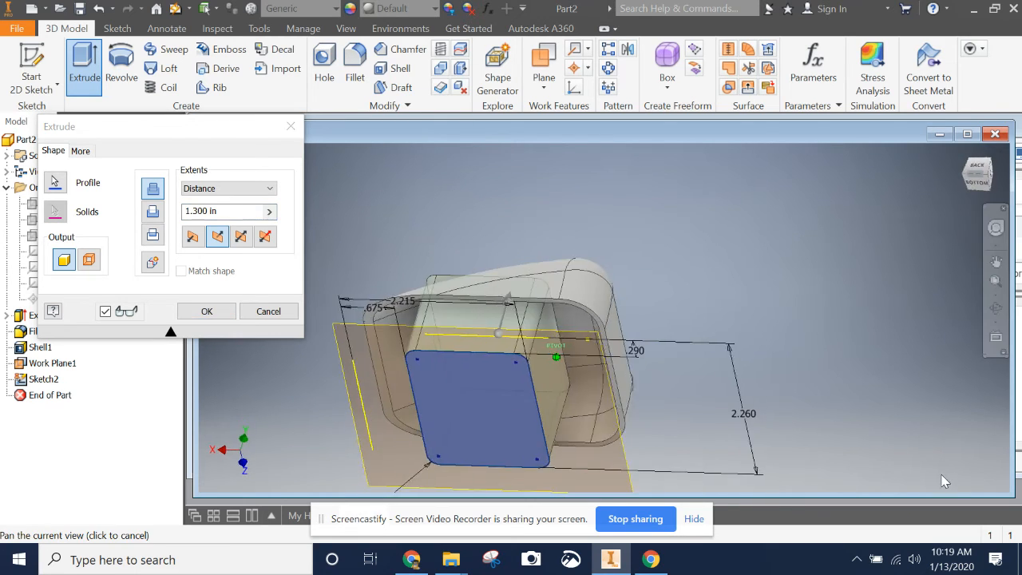
{"action": "mouse_move", "coordinate": [209, 423]}
{"action": "middle_mouse_down", "text": "shift"}
{"action": "mouse_move", "coordinate": [271, 151]}
{"action": "mouse_move", "coordinate": [283, 166]}
{"action": "middle_mouse_up", "text": "shift"}
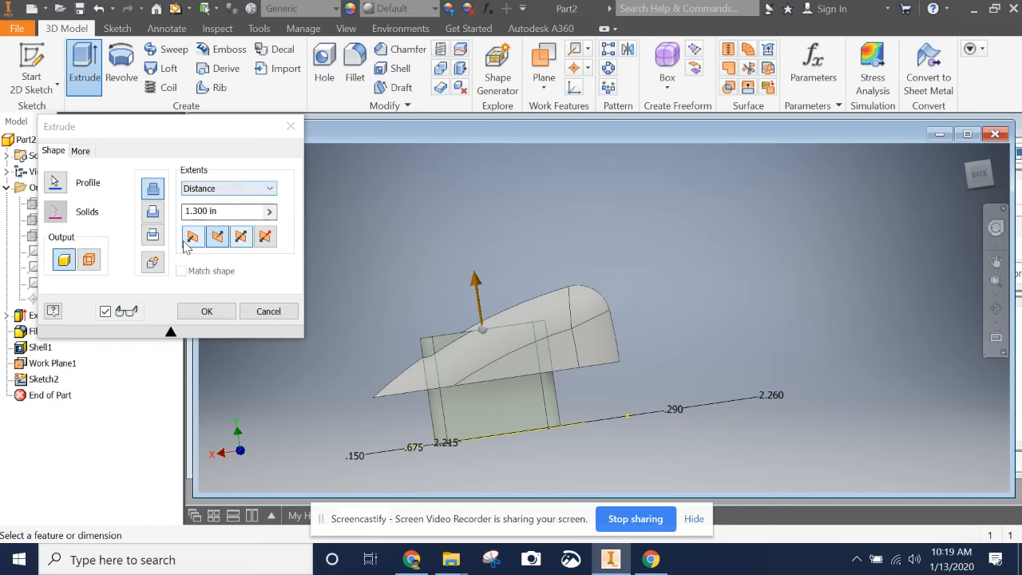
Set the extrusion extents to To Next and create the interior wall block up to the enclosure
{"action": "left_click", "coordinate": [254, 194]}
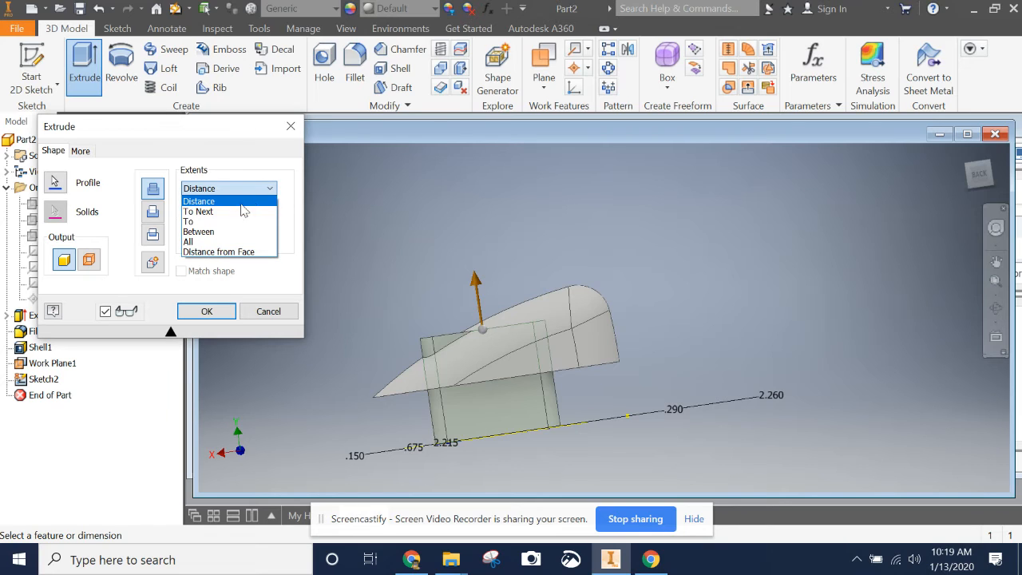
{"action": "key", "text": "ctrl"}
{"action": "key", "text": "ctrl"}
{"action": "key", "text": "ctrl"}
{"action": "left_click", "coordinate": [202, 213]}
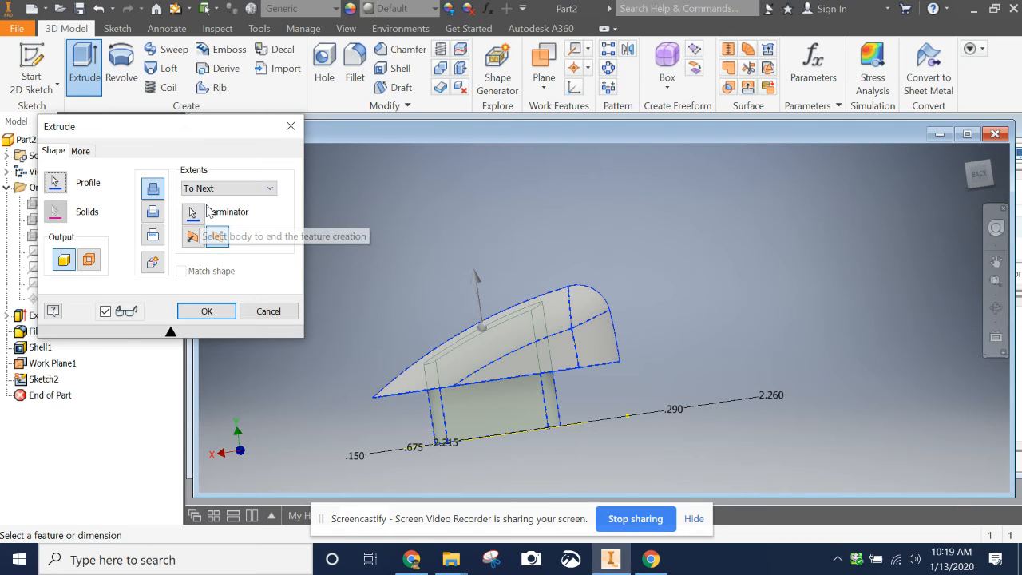
{"action": "left_click_drag", "start_coordinate": [987, 178], "coordinate": [1012, 264]}
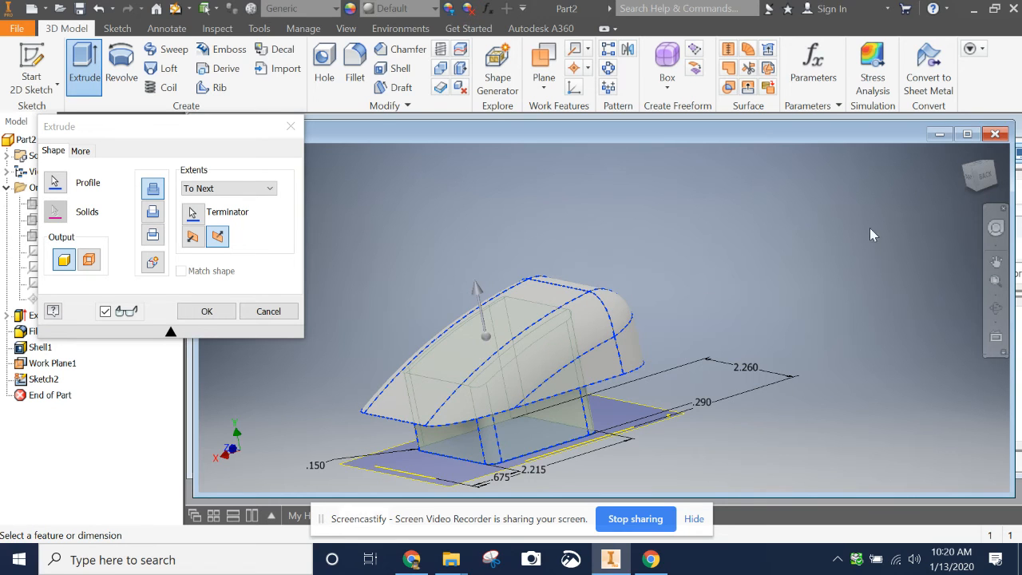
{"action": "left_click_drag", "start_coordinate": [986, 173], "coordinate": [953, 155]}
{"action": "left_click", "coordinate": [207, 311]}
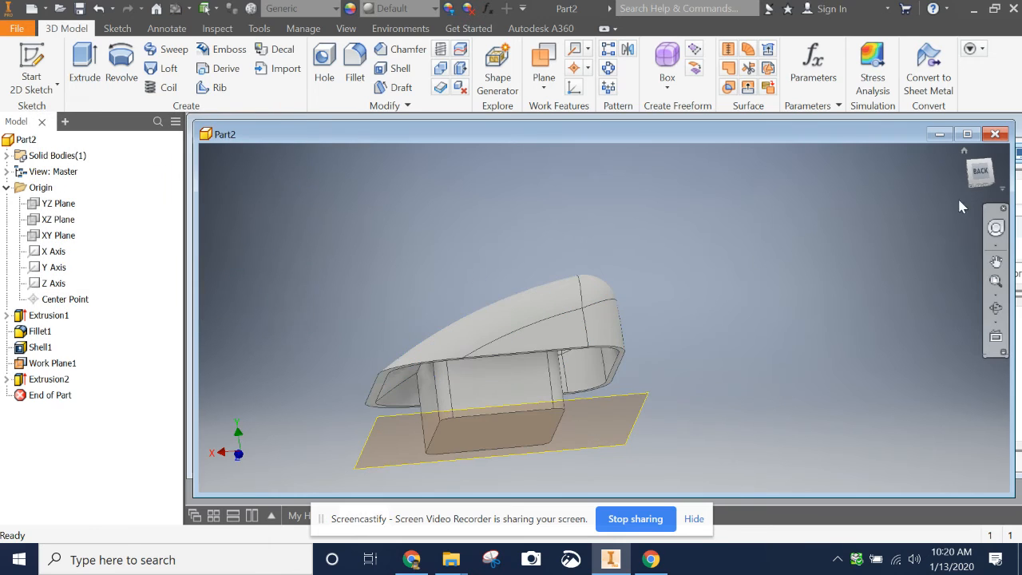
{"action": "left_click", "coordinate": [979, 174]}
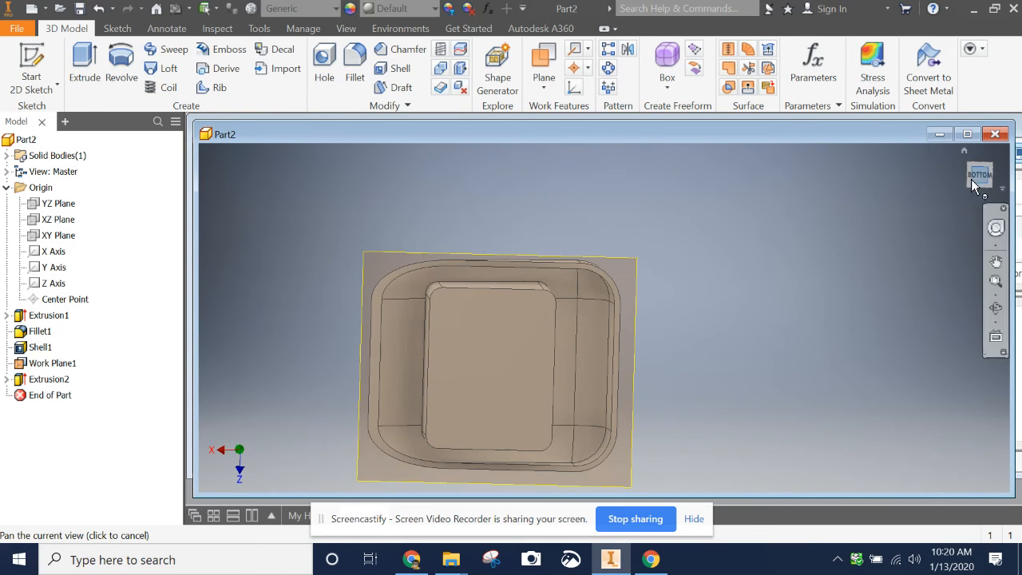
Review the interior wall instruction and the Detail B wall thickness in Chrome, and return to the part in Inventor
{"action": "left_click", "coordinate": [411, 559]}
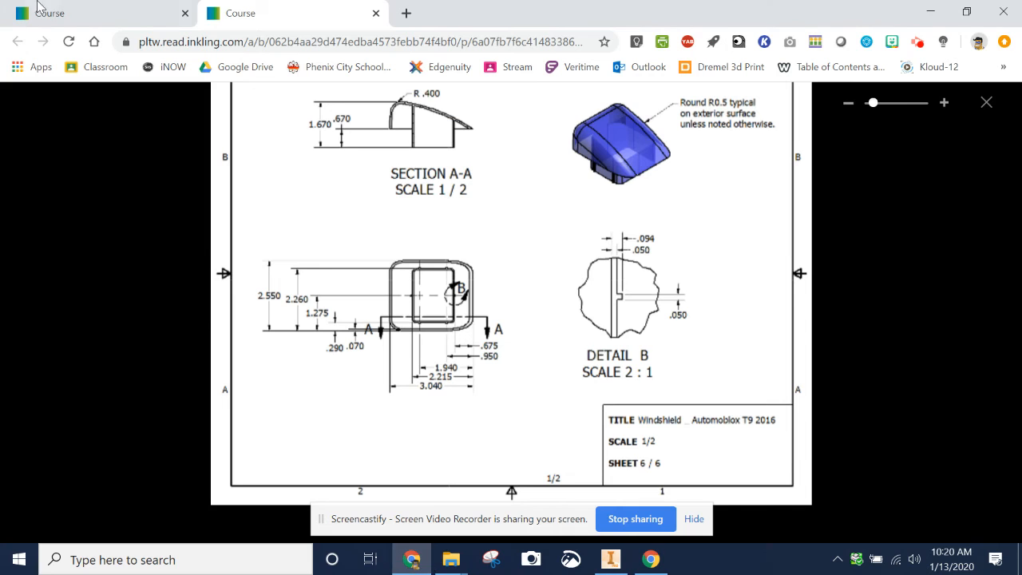
{"action": "left_click", "coordinate": [78, 8]}
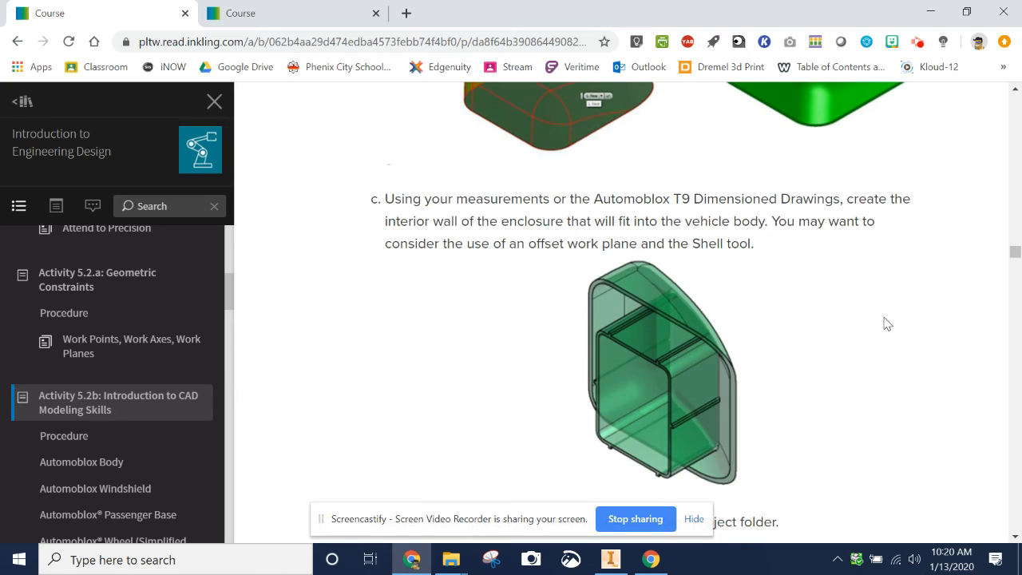
{"action": "left_click", "coordinate": [323, 11]}
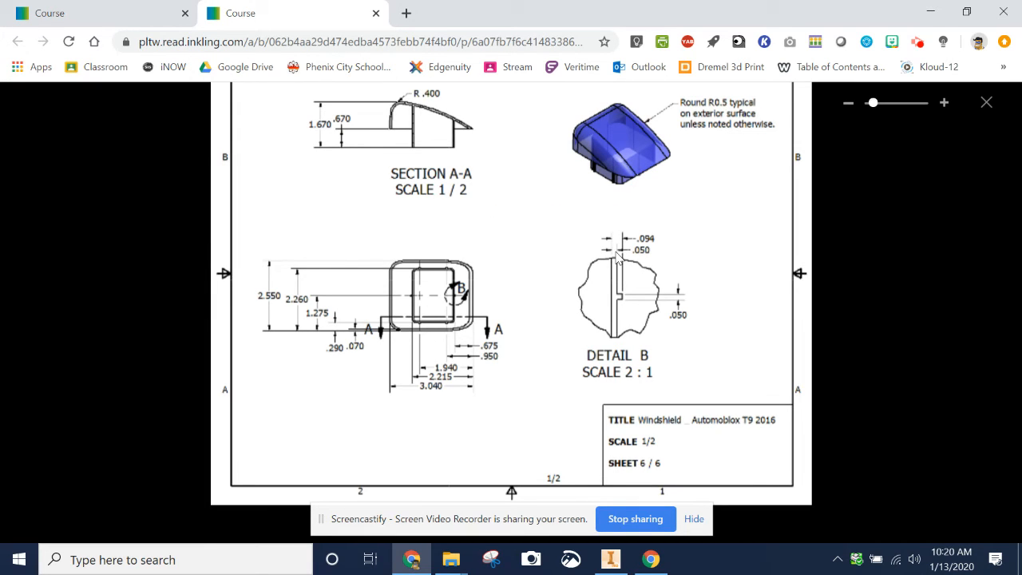
{"action": "key", "text": "ctrl"}
{"action": "key", "text": "ctrl"}
{"action": "key", "text": "ctrl"}
{"action": "key", "text": "ctrl"}
{"action": "left_click", "coordinate": [624, 563]}
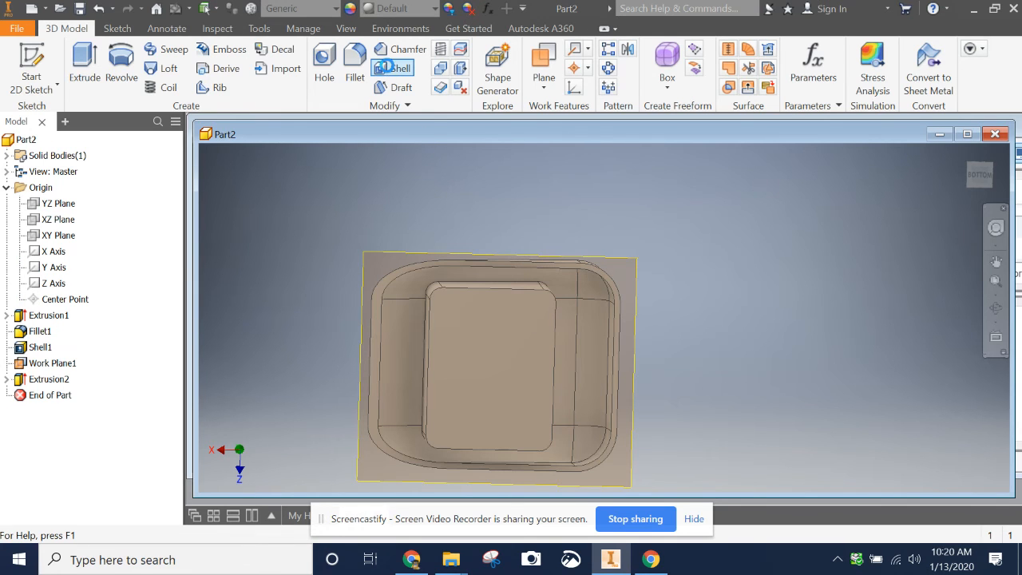
Shell the interior wall block with a thickness of .05 in, removing its bottom face
{"action": "left_click", "coordinate": [385, 67]}
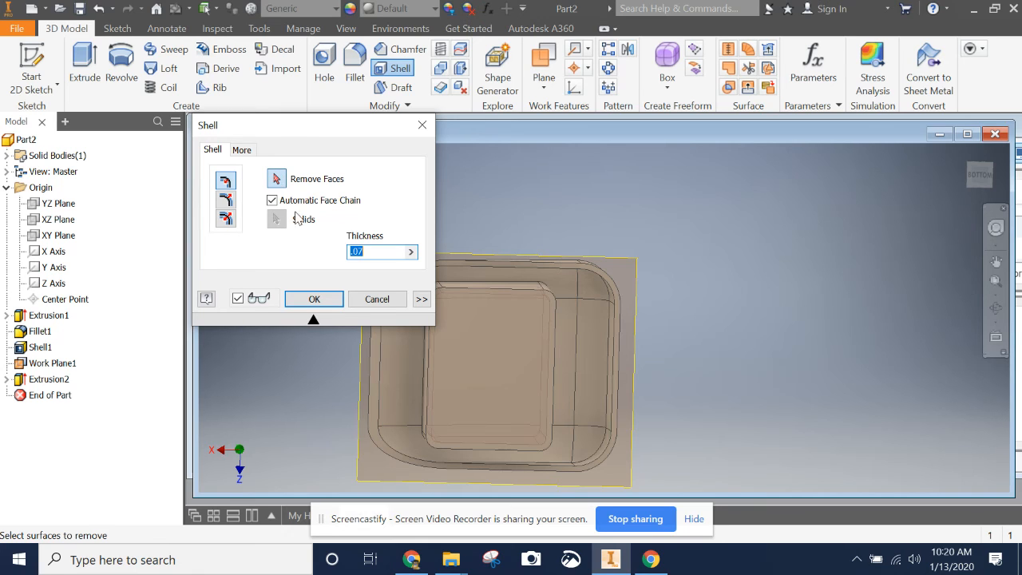
{"action": "left_click", "coordinate": [392, 251]}
{"action": "key", "text": "BackSpace"}
{"action": "key", "text": "BackSpace"}
{"action": "type", "text": "05"}
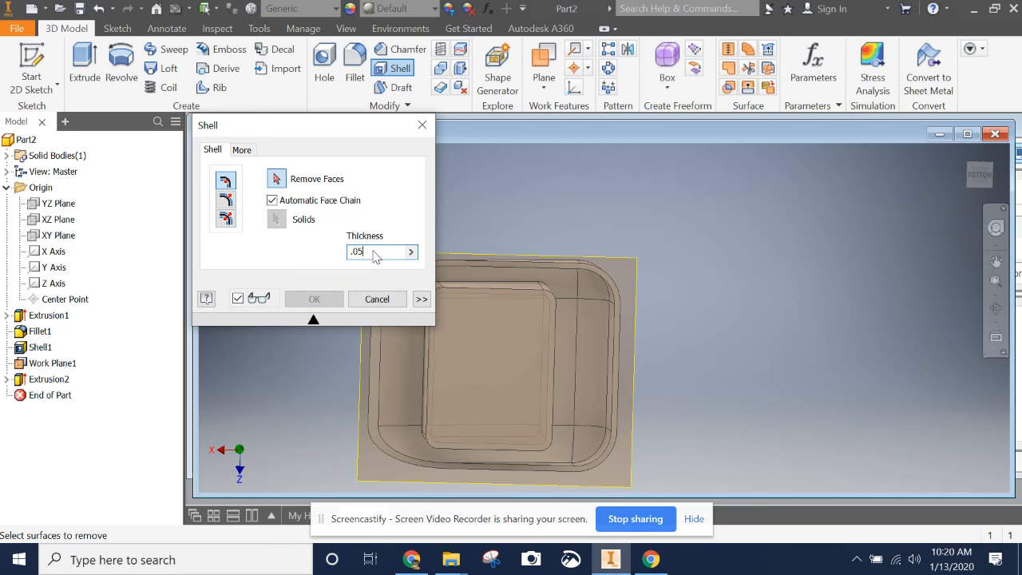
{"action": "left_click", "coordinate": [525, 382]}
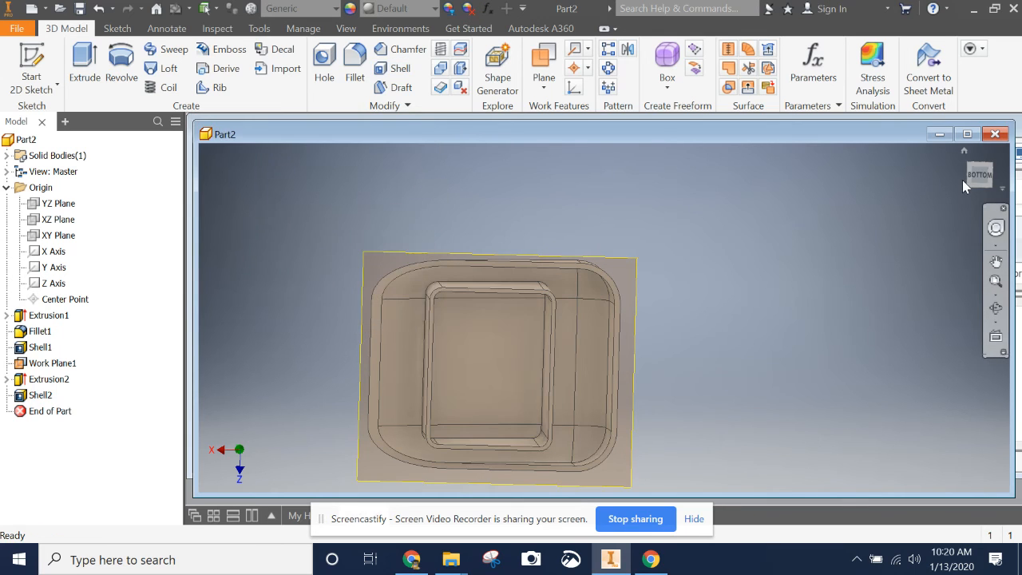
Hide the offset work plane
{"action": "left_click_drag", "start_coordinate": [975, 173], "coordinate": [796, 248]}
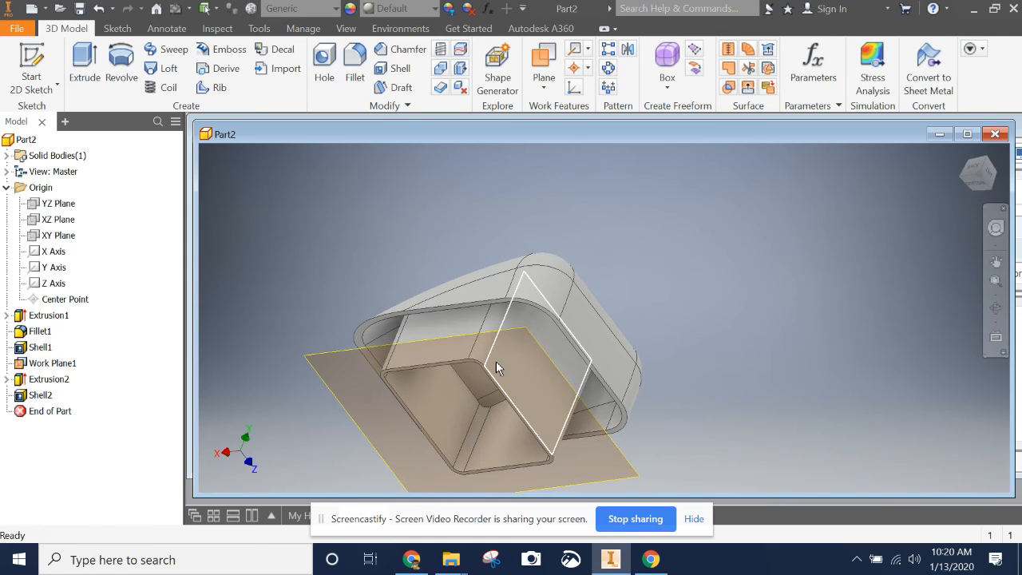
{"action": "right_click", "coordinate": [45, 374]}
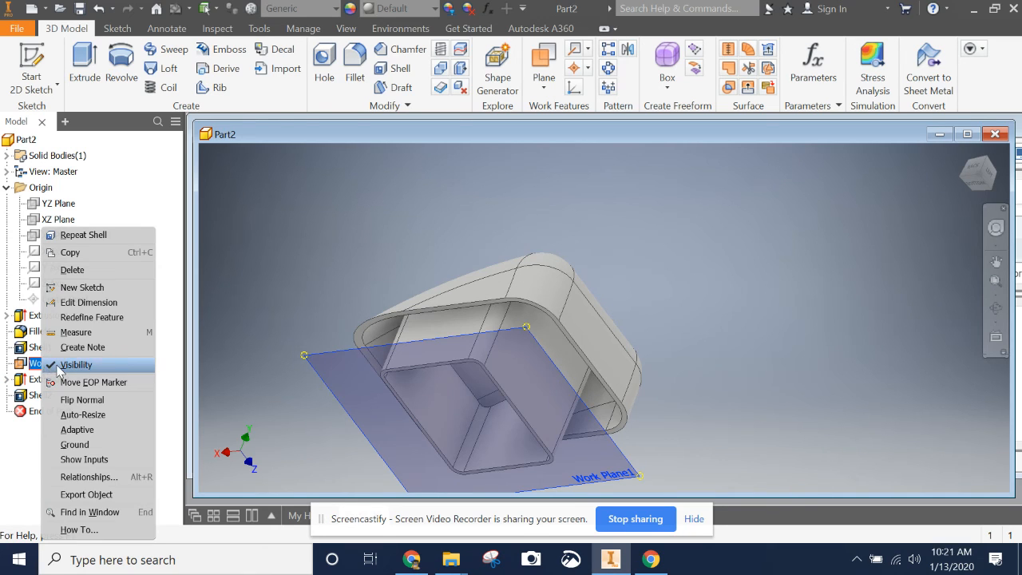
{"action": "left_click", "coordinate": [57, 367]}
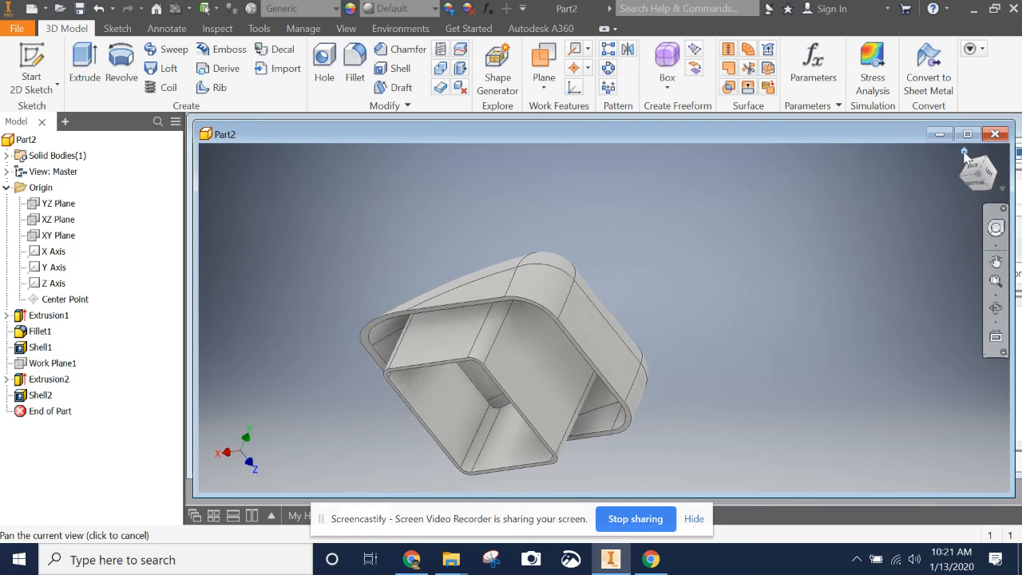
Start a new 2D sketch on the enclosure's outer rim face on the underside of the windshield
{"action": "left_click", "coordinate": [965, 152]}
{"action": "mouse_move", "coordinate": [992, 181]}
{"action": "left_mouse_down"}
{"action": "mouse_move", "coordinate": [976, 152]}
{"action": "mouse_move", "coordinate": [934, 489]}
{"action": "mouse_move", "coordinate": [913, 465]}
{"action": "mouse_move", "coordinate": [918, 412]}
{"action": "left_mouse_up"}
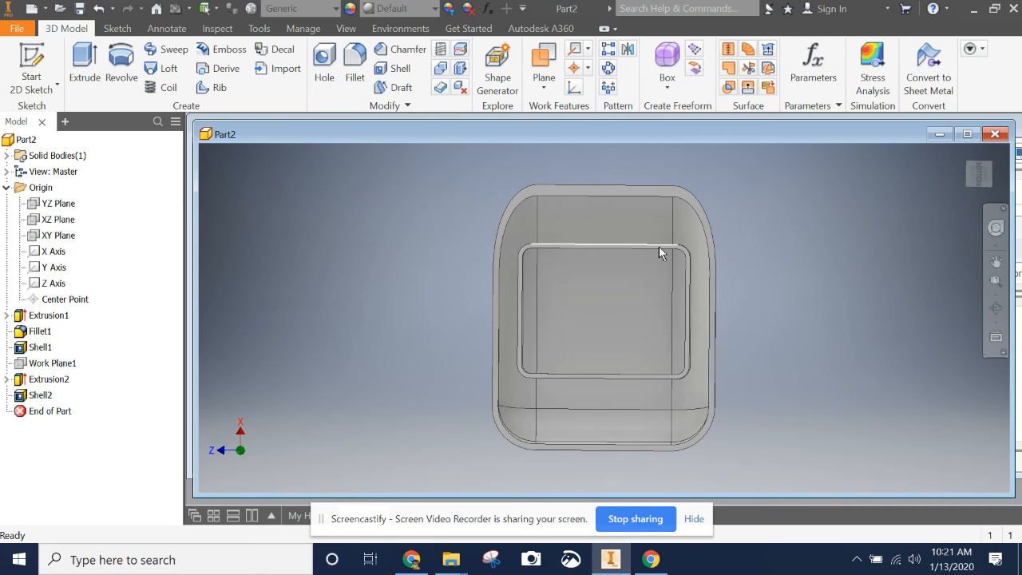
{"action": "left_click_drag", "start_coordinate": [977, 169], "coordinate": [977, 185]}
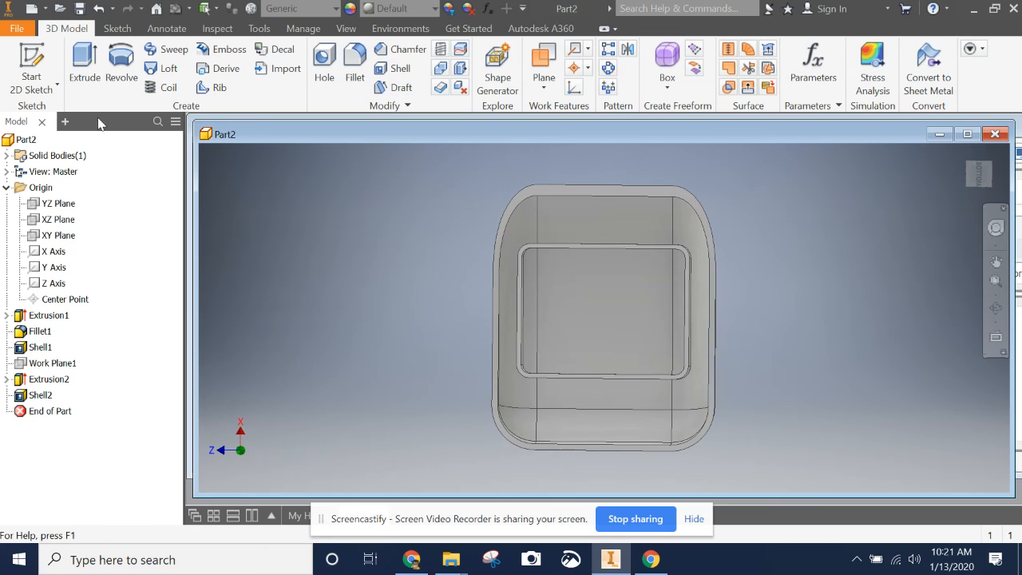
{"action": "left_click", "coordinate": [25, 70]}
{"action": "left_click", "coordinate": [545, 190]}
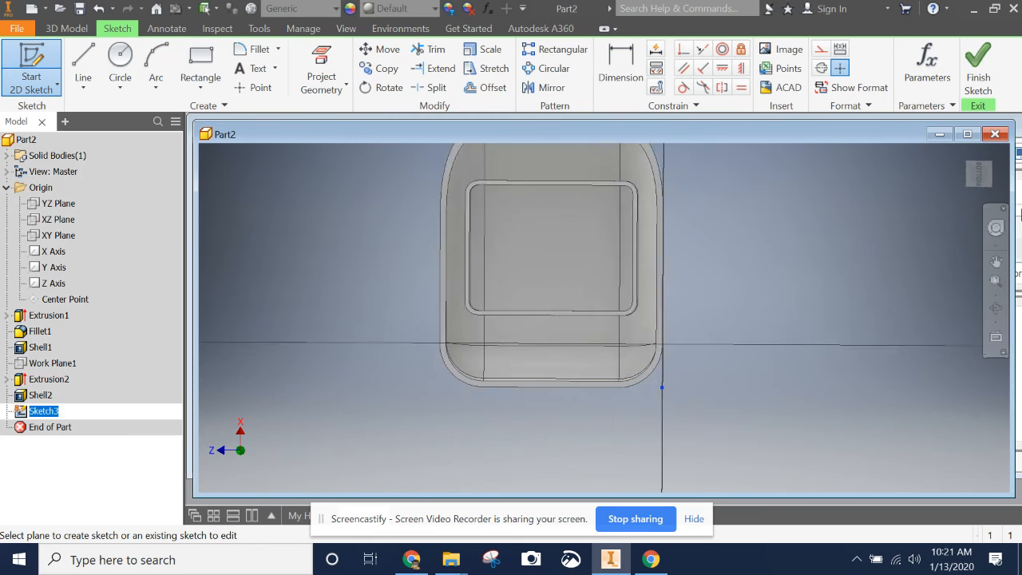
{"action": "mouse_move", "coordinate": [980, 169]}
{"action": "left_mouse_down"}
{"action": "mouse_move", "coordinate": [975, 213]}
{"action": "mouse_move", "coordinate": [975, 178]}
{"action": "left_mouse_up"}
{"action": "left_click", "coordinate": [976, 186]}
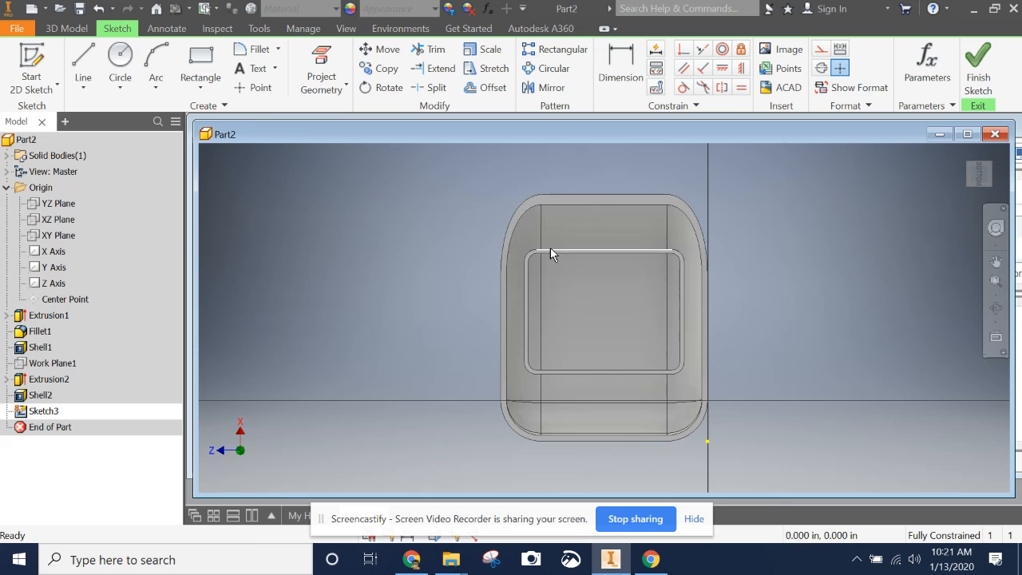
Review the interior wall illustration and the save instruction in Chrome, and examine the windshield model from below and above in Inventor
{"action": "left_click", "coordinate": [411, 559]}
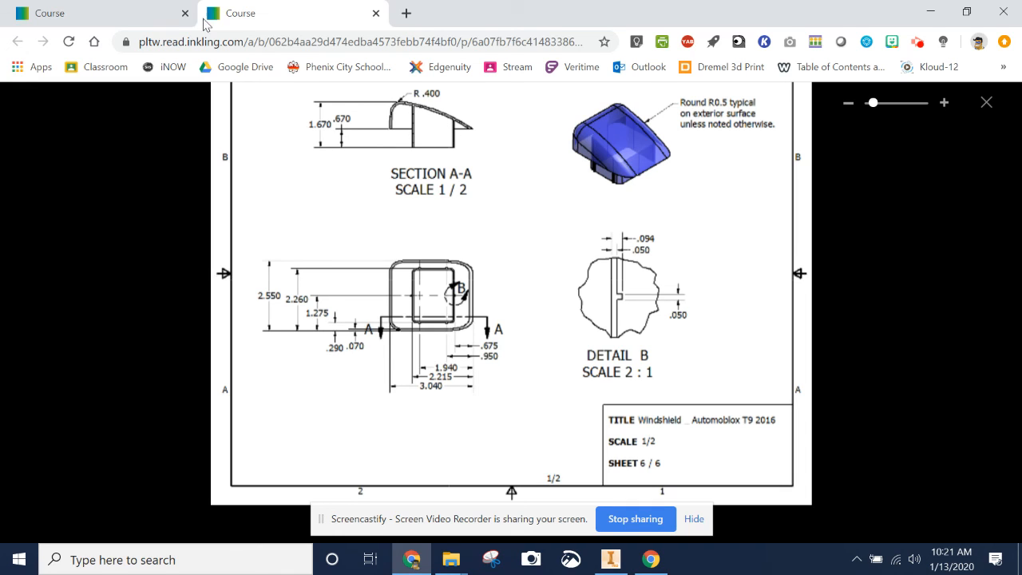
{"action": "left_click", "coordinate": [133, 19]}
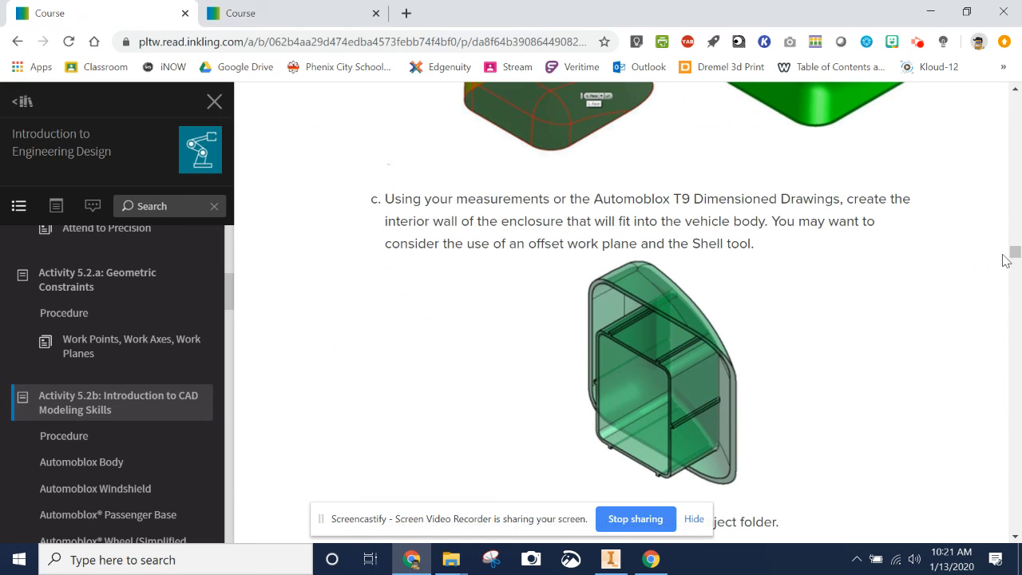
{"action": "left_click_drag", "start_coordinate": [1014, 254], "coordinate": [1014, 256]}
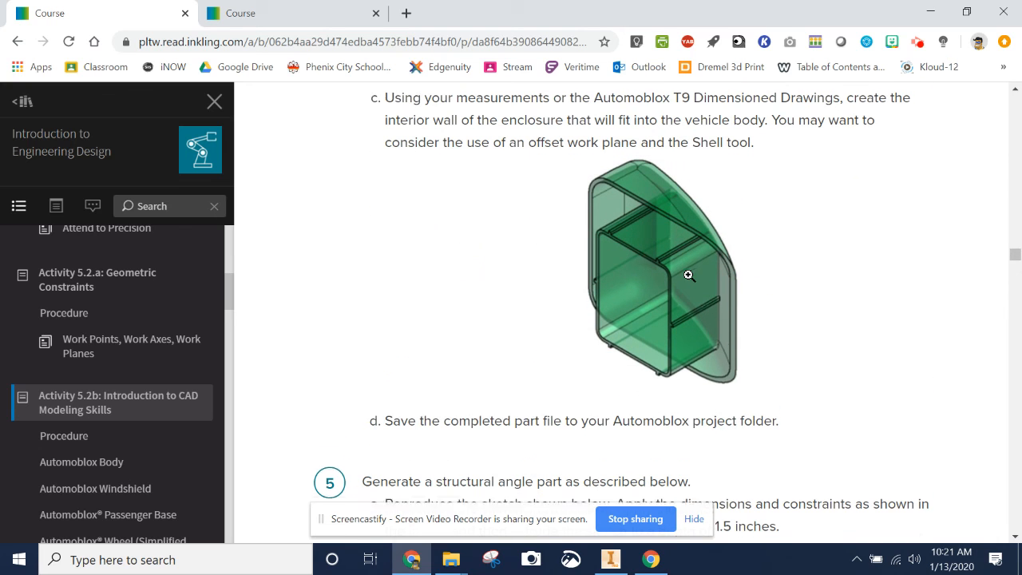
{"action": "scroll", "coordinate": [686, 274], "scroll_direction": "down", "scroll_amount": 1}
{"action": "scroll", "coordinate": [687, 274], "scroll_direction": "up", "scroll_amount": 1}
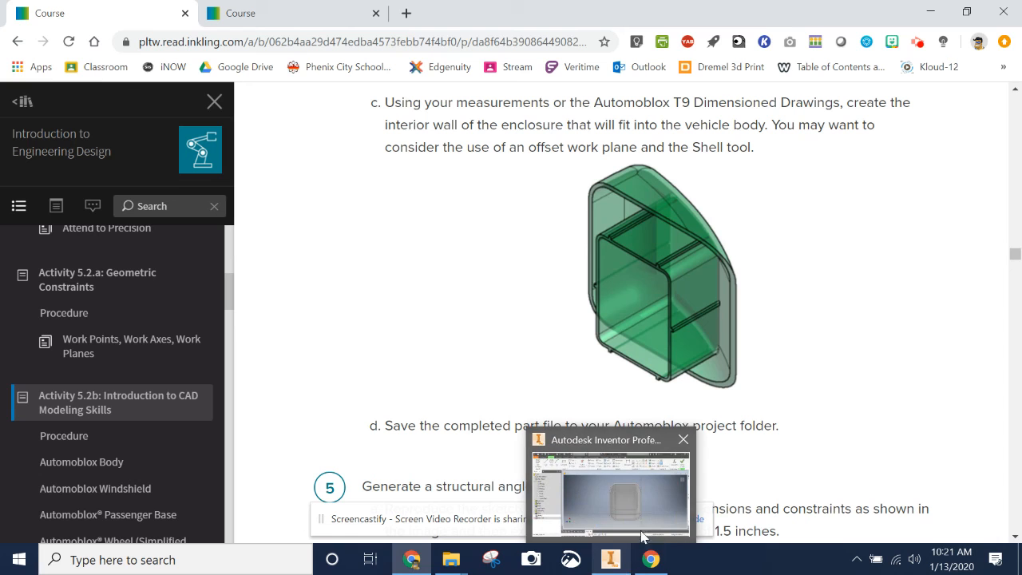
{"action": "left_click", "coordinate": [611, 559]}
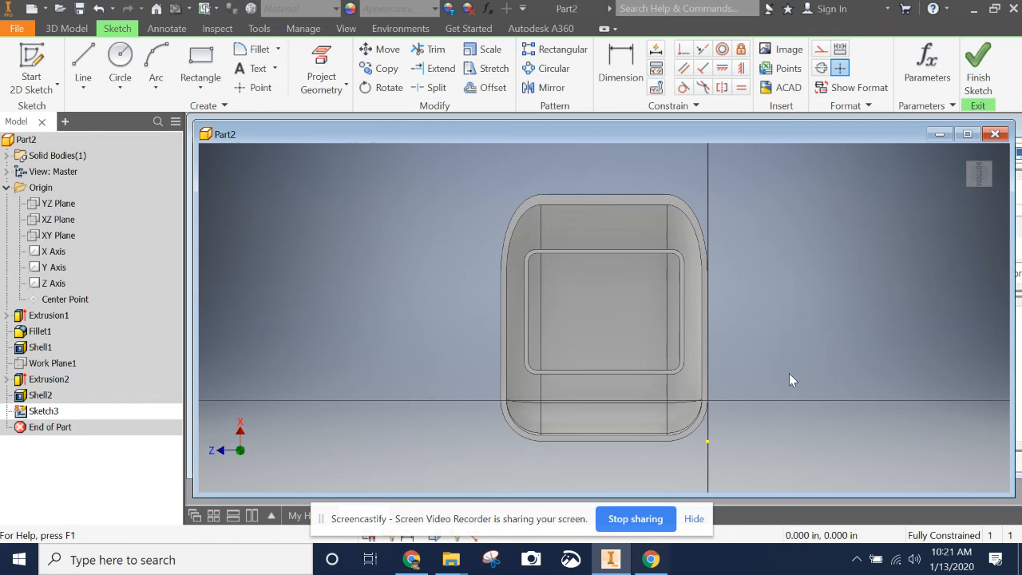
{"action": "left_click_drag", "start_coordinate": [974, 165], "coordinate": [919, 241]}
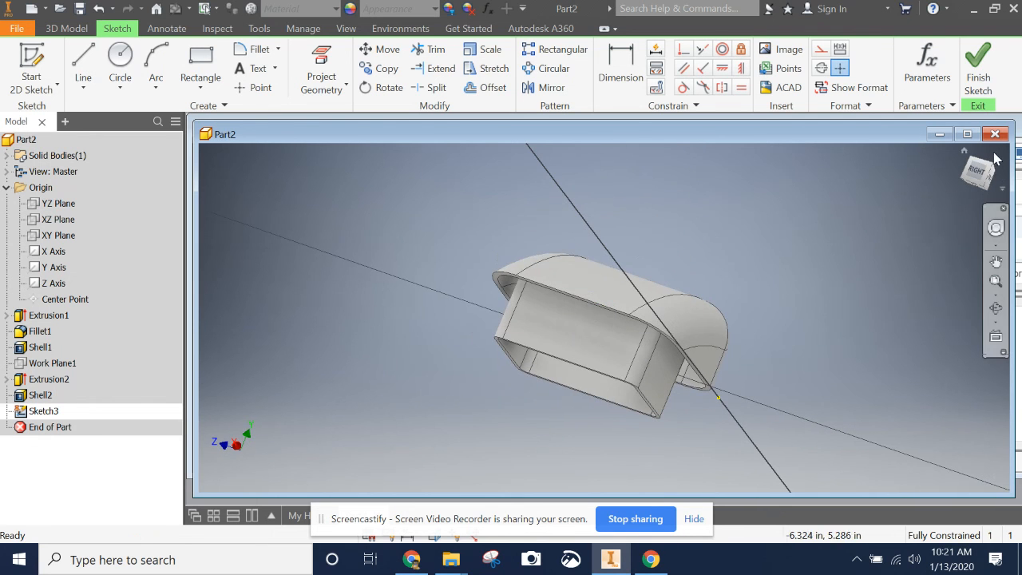
{"action": "left_click", "coordinate": [966, 153]}
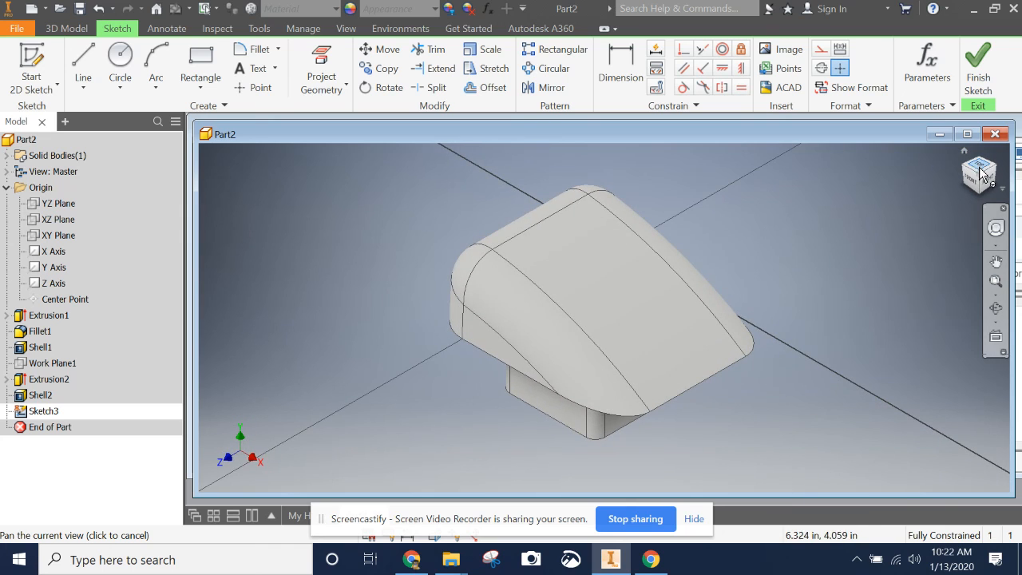
{"action": "left_click_drag", "start_coordinate": [986, 172], "coordinate": [989, 152]}
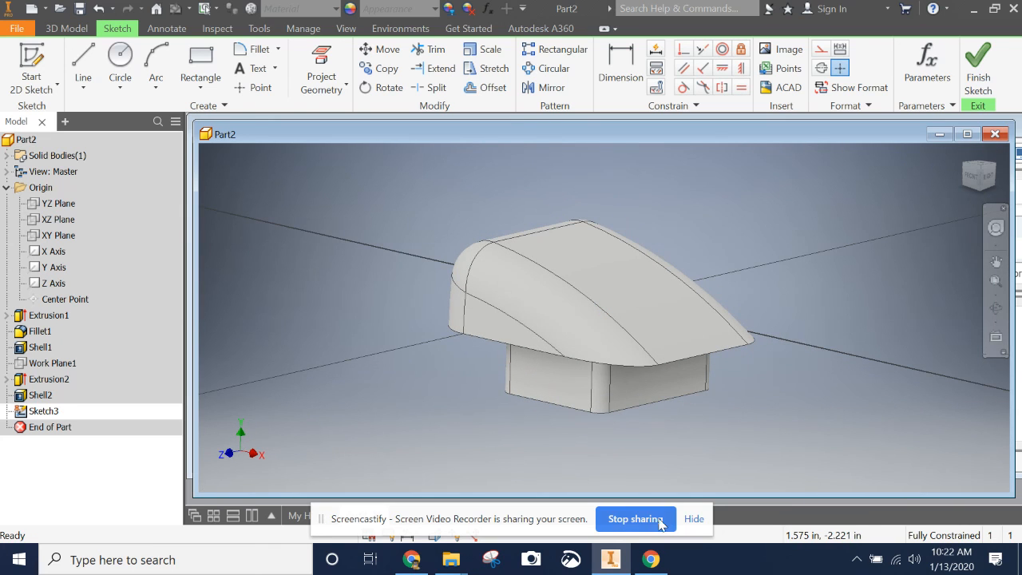